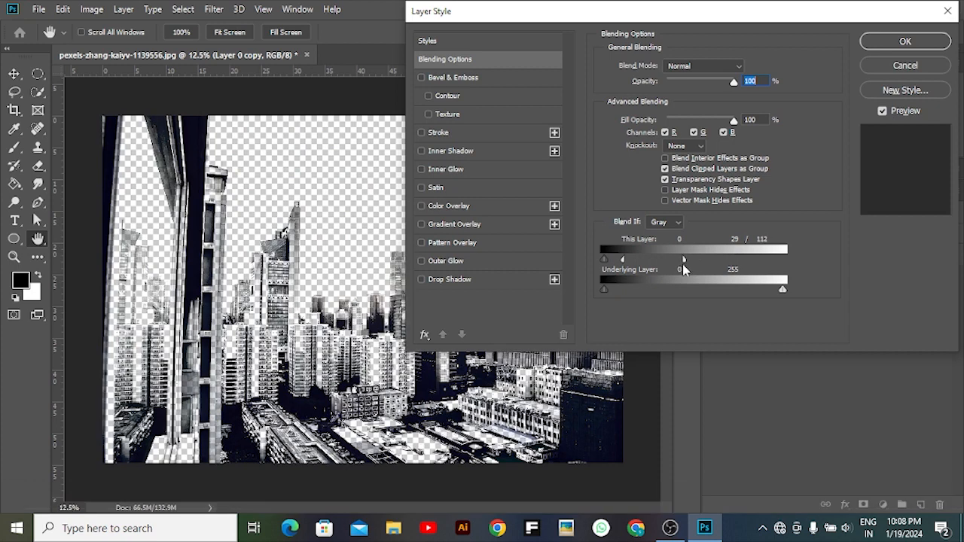
# Apply the blending settings to Layer 0 copy, put the layer in a group and set the group's fill to 0%.
pyautogui.click(925, 42)
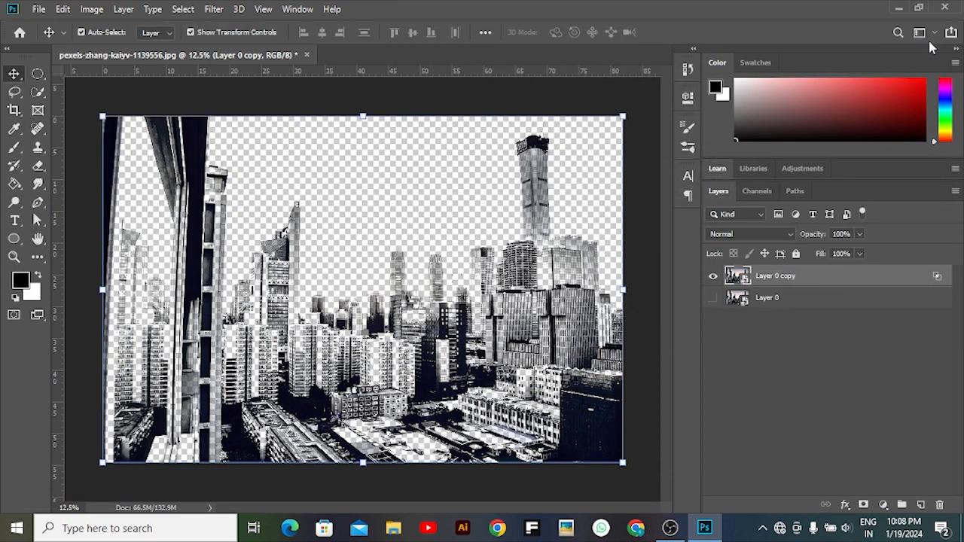
pyautogui.hotkey('ctrl', 'g')
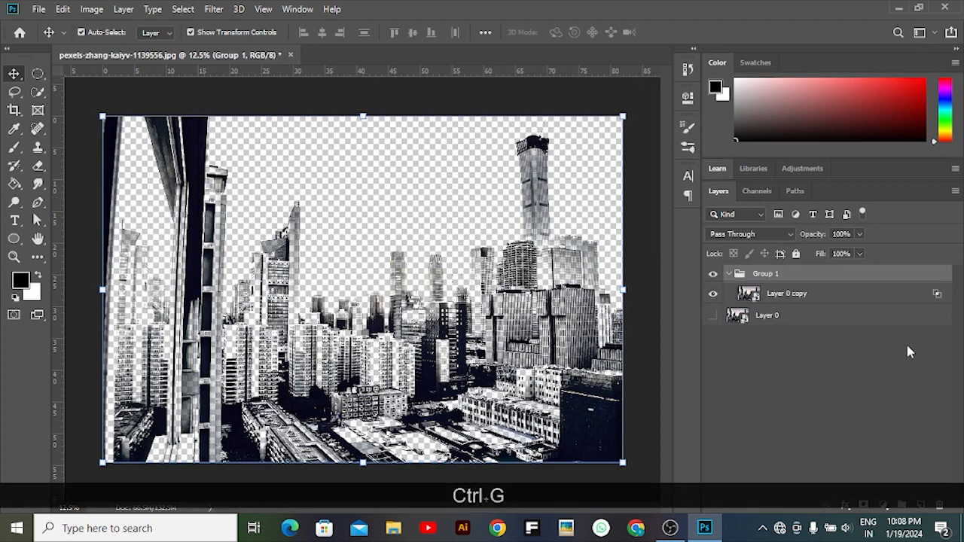
pyautogui.click(729, 275)
pyautogui.click(859, 254)
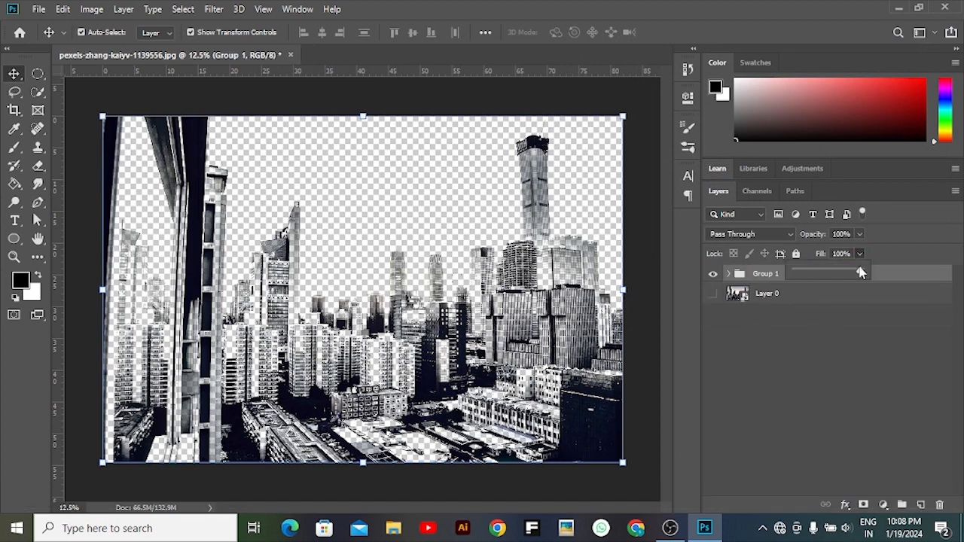
pyautogui.moveTo(865, 271); pyautogui.dragTo(789, 301)
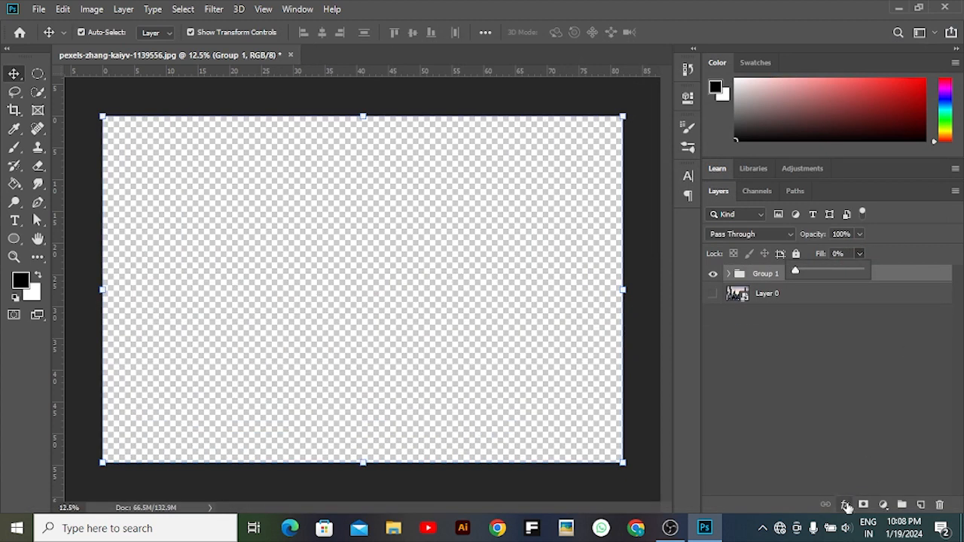
# Add a Pattern Overlay to Group 1 with the grey pencil-stroke pattern second in the last row, scaled to 100%.
pyautogui.click(845, 504)
pyautogui.click(876, 467)
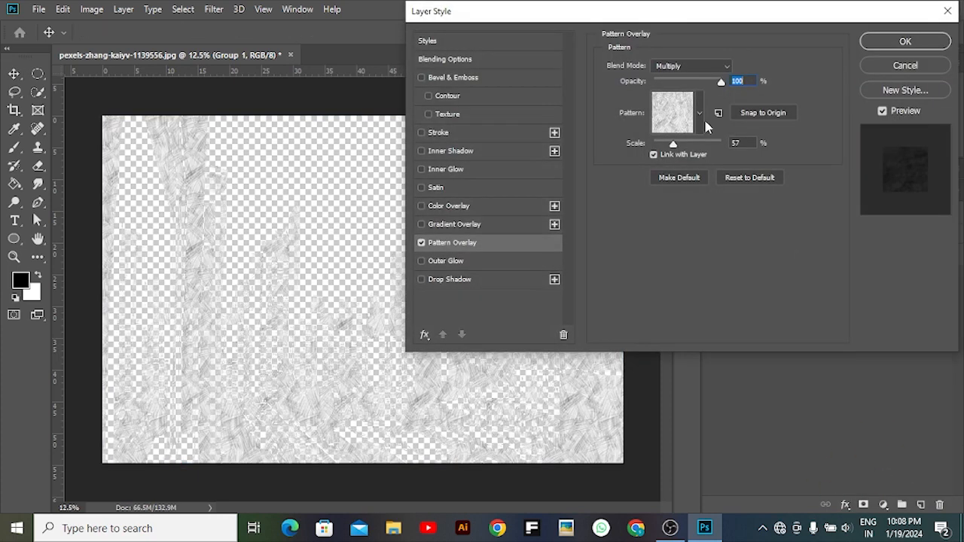
pyautogui.click(700, 113)
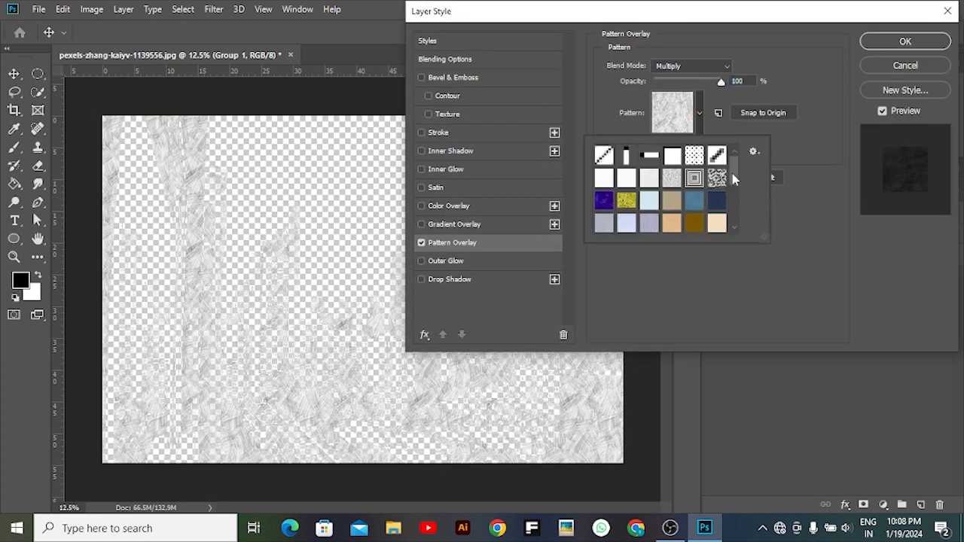
pyautogui.moveTo(732, 173); pyautogui.dragTo(731, 228)
pyautogui.click(628, 226)
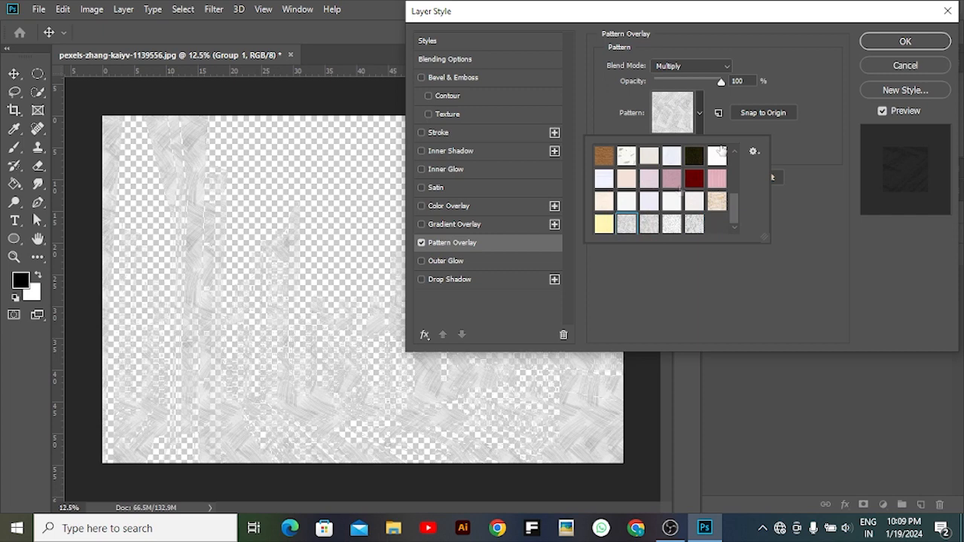
pyautogui.click(834, 102)
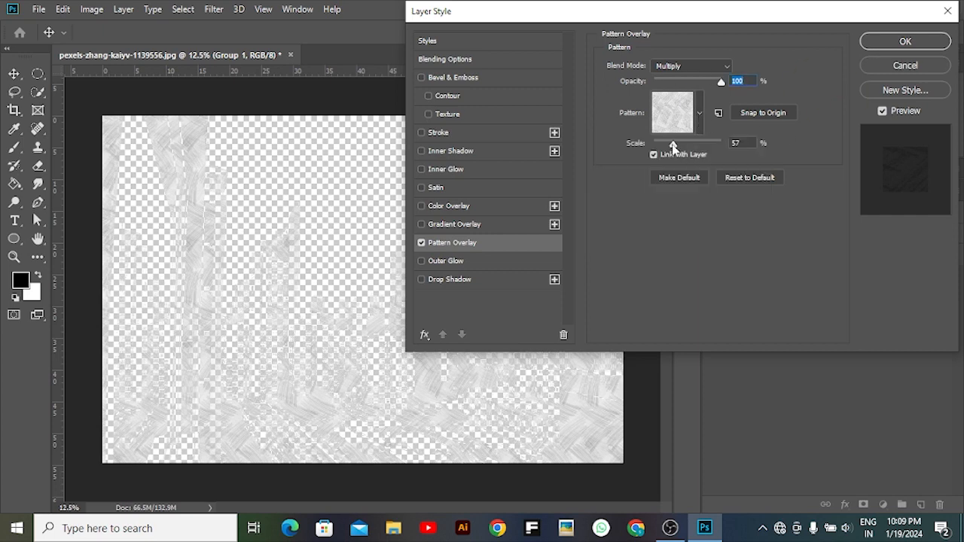
pyautogui.moveTo(673, 145); pyautogui.dragTo(688, 148)
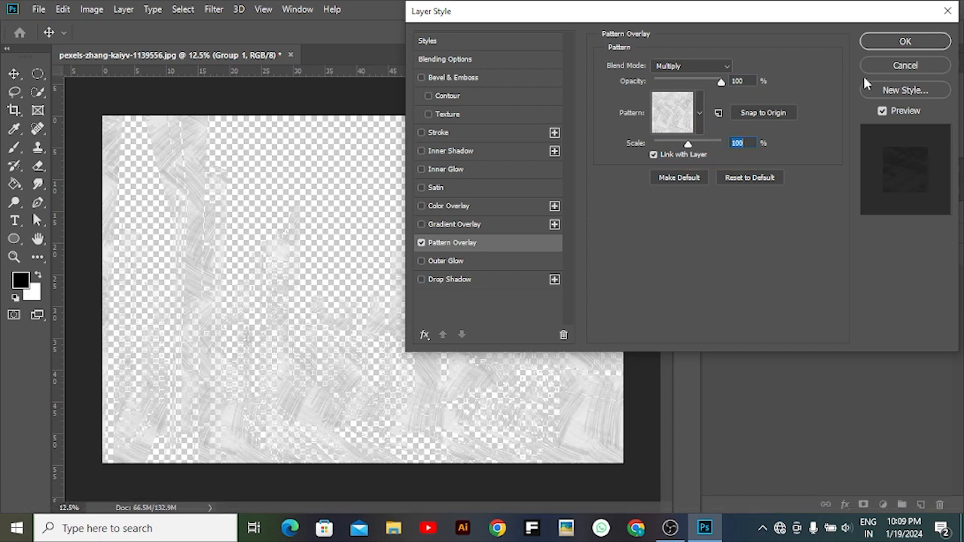
pyautogui.click(897, 44)
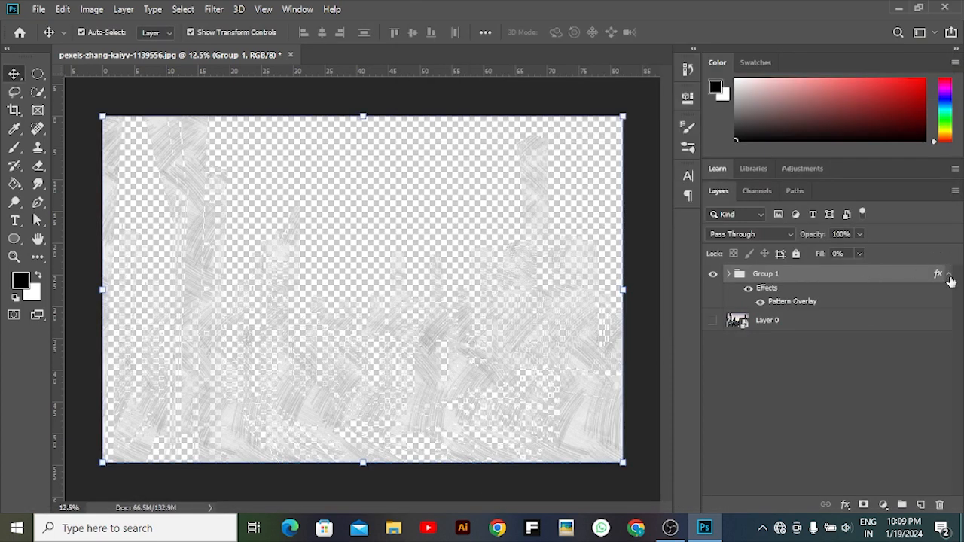
pyautogui.click(950, 277)
# Duplicate Group 1 and set the copy's Pattern Overlay to the third pattern in the last row at 15% scale.
pyautogui.hotkey('ctrl', 'h')
pyautogui.hotkey('ctrl', 'j')
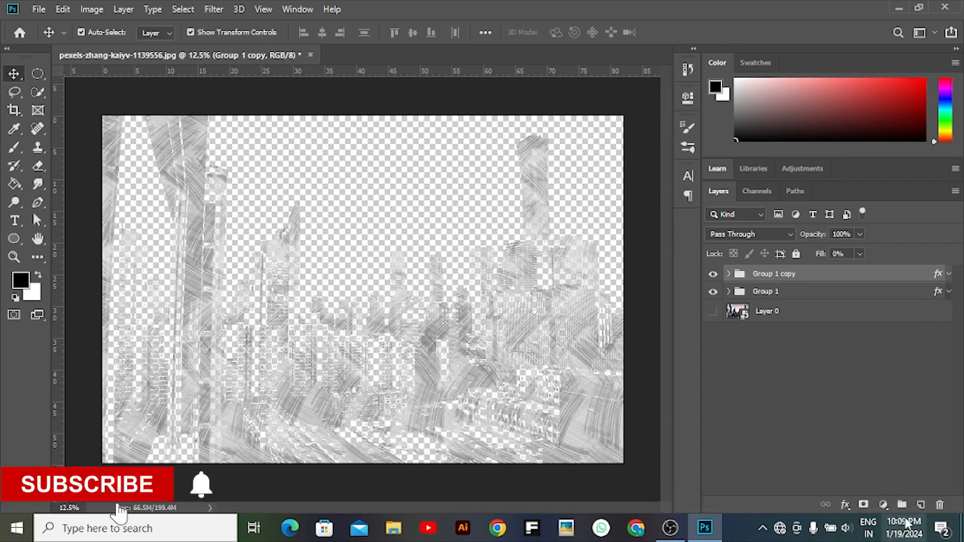
pyautogui.doubleClick(880, 281)
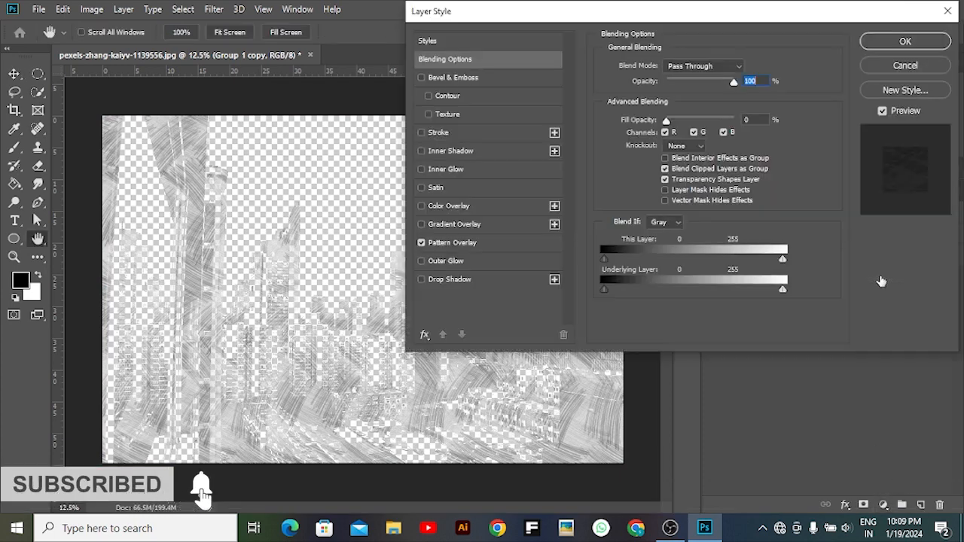
pyautogui.click(473, 244)
pyautogui.click(700, 112)
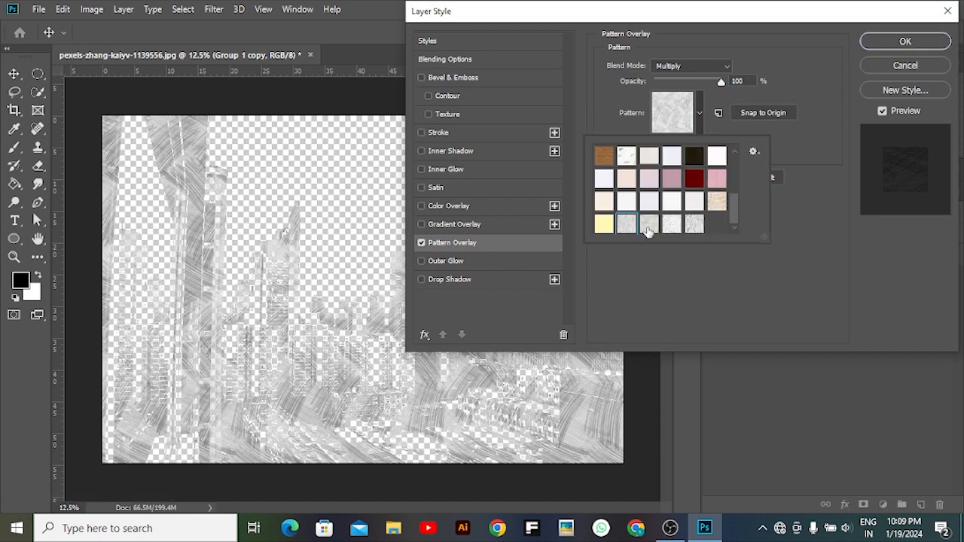
pyautogui.click(785, 134)
pyautogui.moveTo(688, 146); pyautogui.dragTo(660, 155)
pyautogui.press('Return')
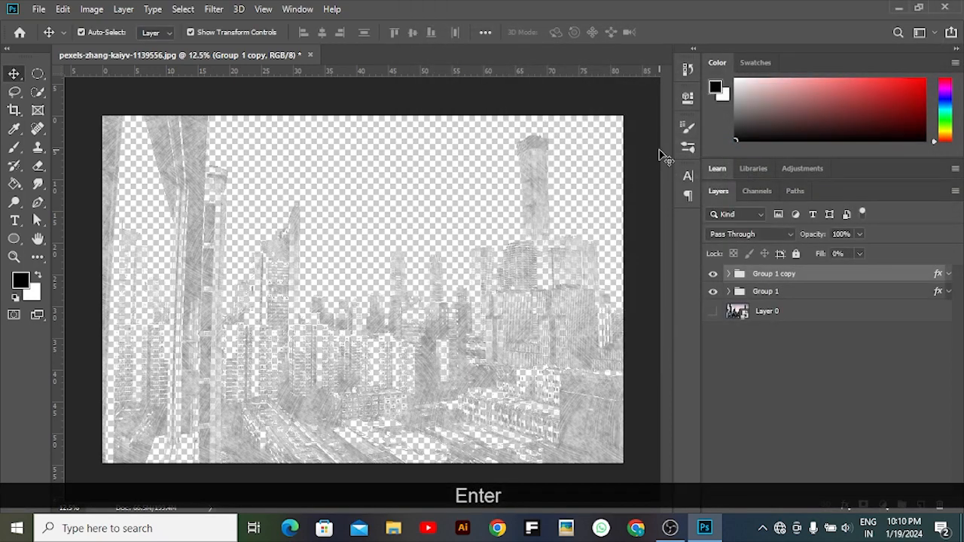
# Duplicate Group 1 copy and set the duplicate's Pattern Overlay to the fourth pattern in the last row at 19% scale.
pyautogui.hotkey('ctrl', 'j')
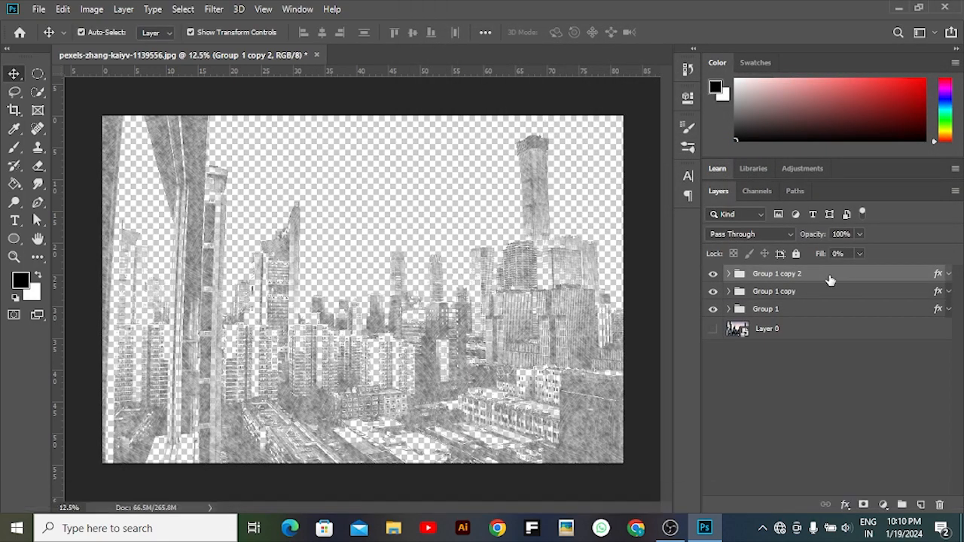
pyautogui.doubleClick(829, 278)
pyautogui.click(501, 243)
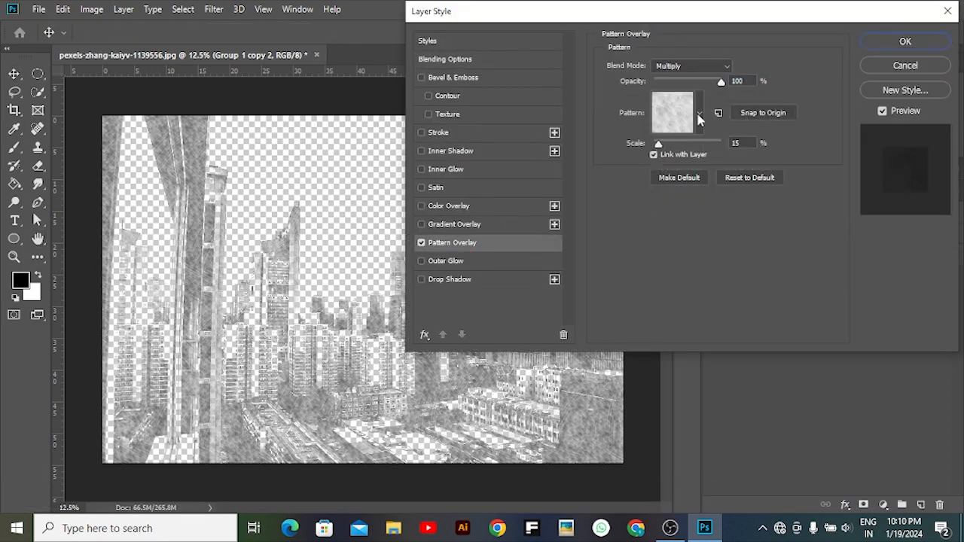
pyautogui.click(672, 115)
pyautogui.click(672, 224)
pyautogui.click(833, 89)
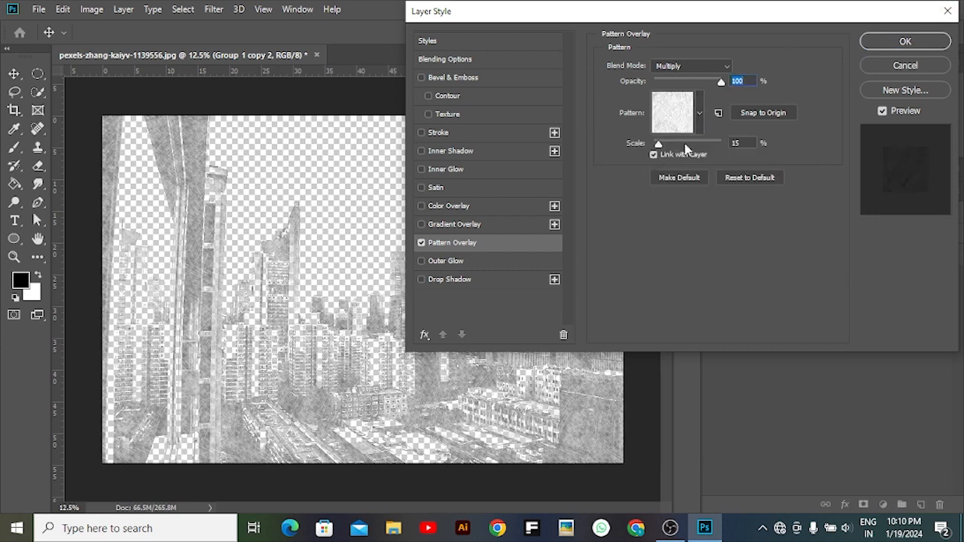
pyautogui.press('Up')
pyautogui.press('Up')
pyautogui.press('Up')
pyautogui.press('Up')
pyautogui.press('Up')
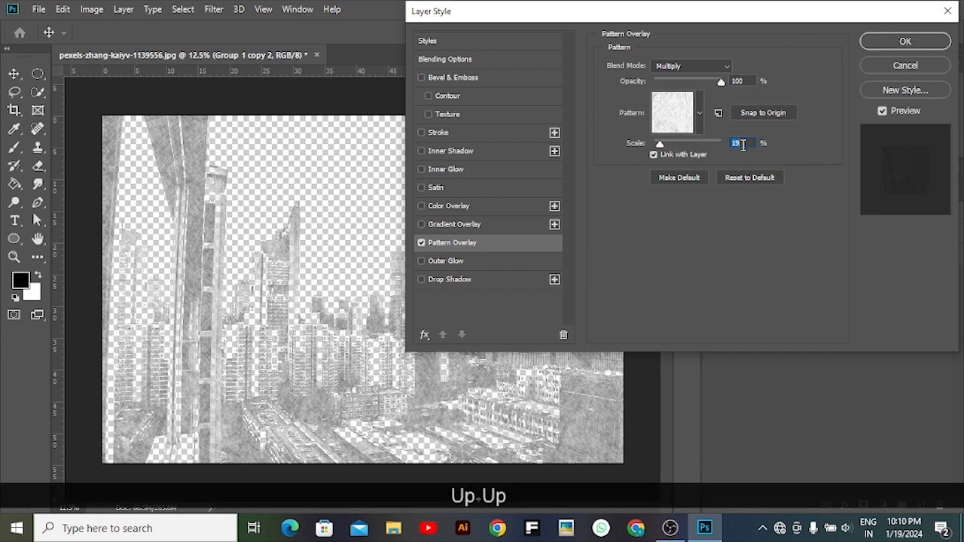
pyautogui.click(915, 43)
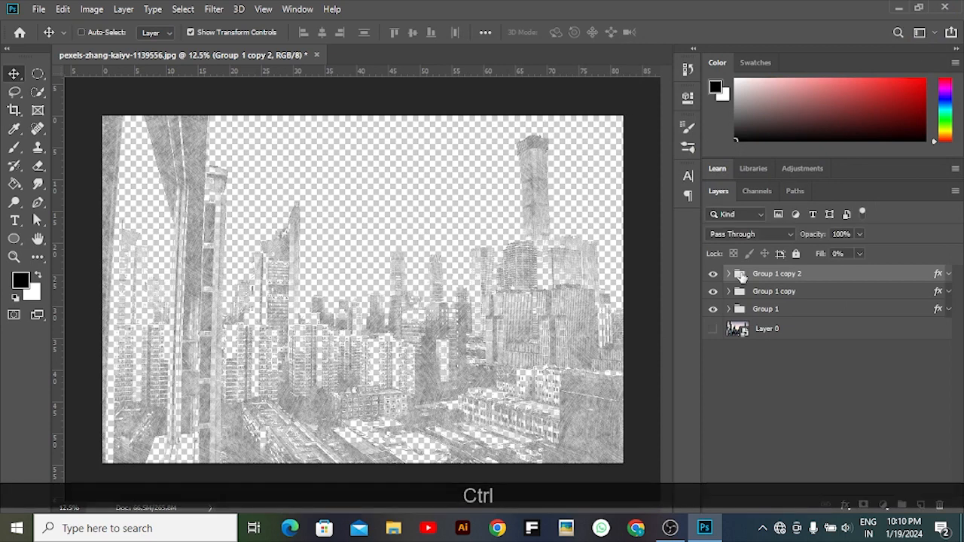
# Adjust the Blend If highlight range of Layer 0 copy inside Group 1 copy 2, with its upper limit at 220 and a raised lower limit.
pyautogui.hotkey('ctrl', 'j')
pyautogui.hotkey('ctrl', 'z')
pyautogui.click(729, 274)
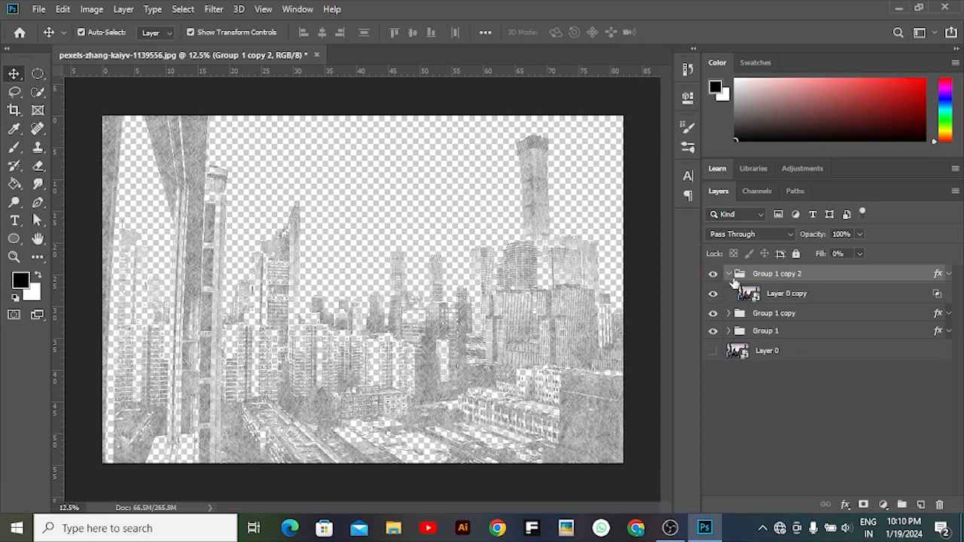
pyautogui.doubleClick(819, 297)
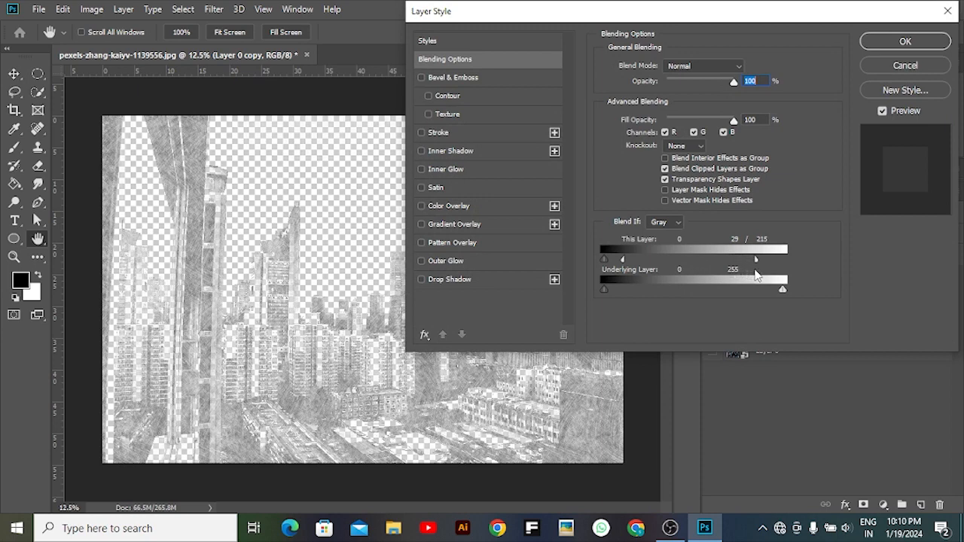
pyautogui.moveTo(760, 276); pyautogui.dragTo(760, 276)
pyautogui.moveTo(625, 264); pyautogui.dragTo(692, 269)
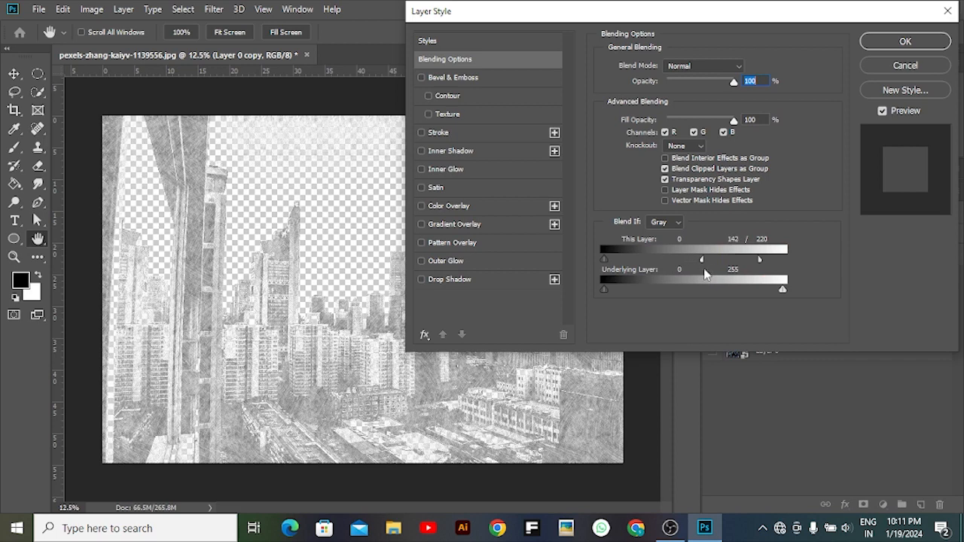
pyautogui.moveTo(701, 273); pyautogui.dragTo(689, 271)
pyautogui.click(906, 43)
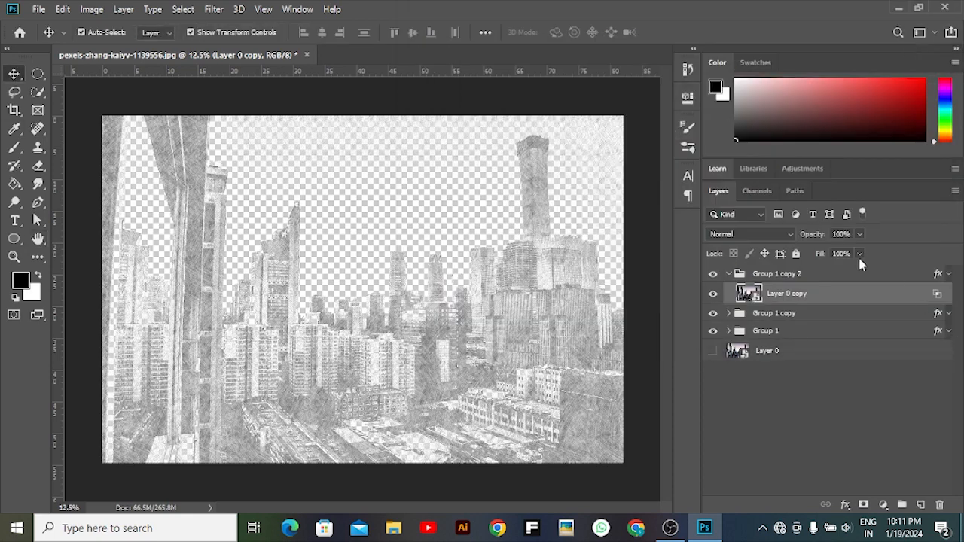
# Duplicate Group 1 copy 2 and change the duplicate's Pattern Overlay to the last pattern in the list.
pyautogui.click(852, 276)
pyautogui.click(728, 276)
pyautogui.hotkey('ctrl', 'j')
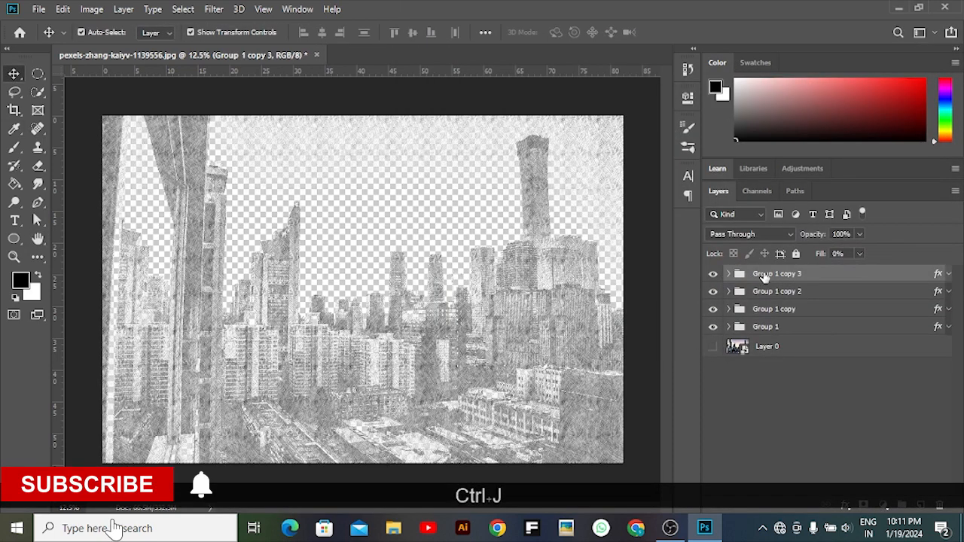
pyautogui.doubleClick(802, 274)
pyautogui.click(841, 275)
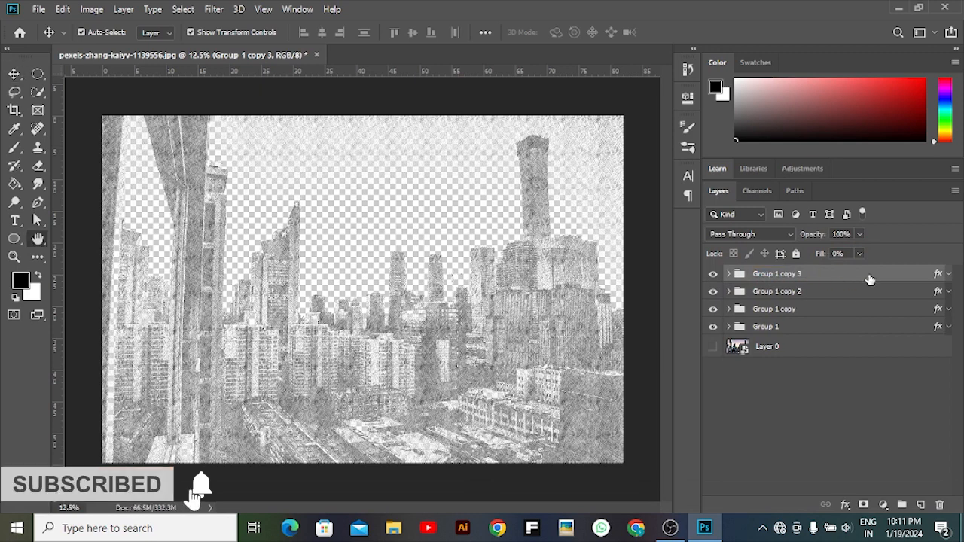
pyautogui.doubleClick(869, 278)
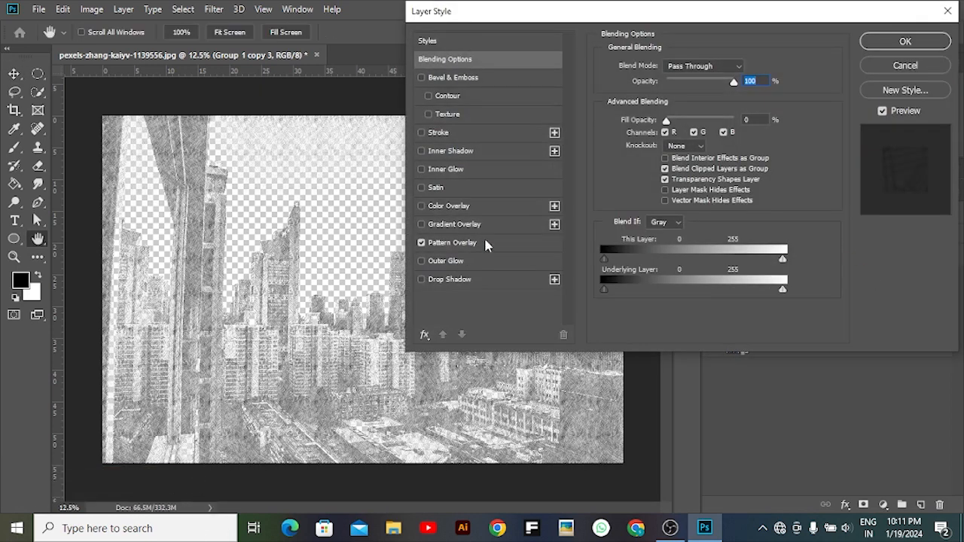
pyautogui.click(523, 245)
pyautogui.click(699, 112)
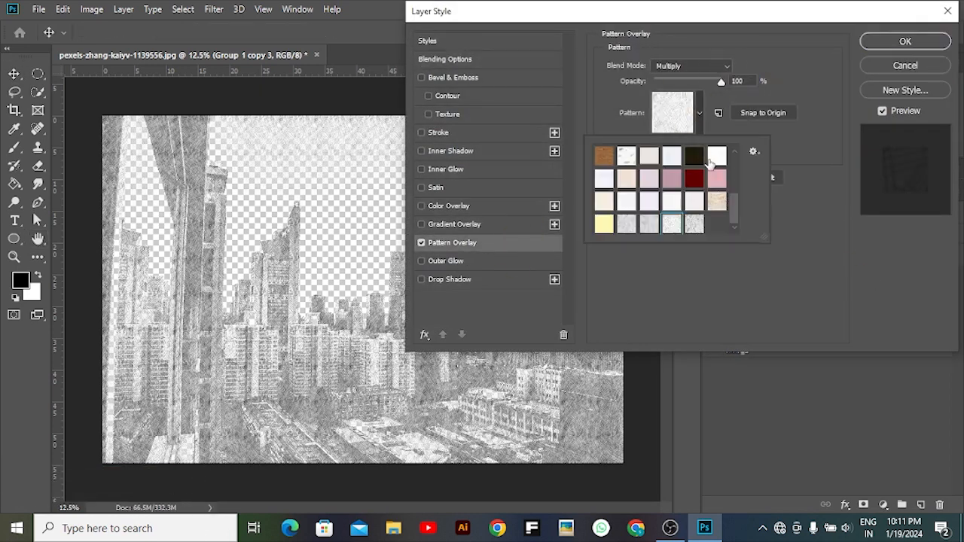
pyautogui.click(695, 224)
pyautogui.click(929, 42)
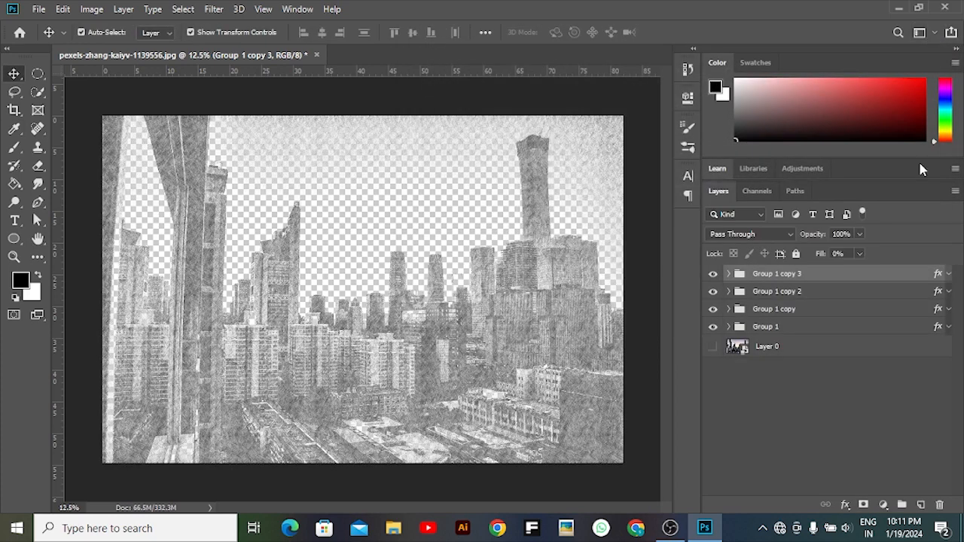
pyautogui.click(949, 278)
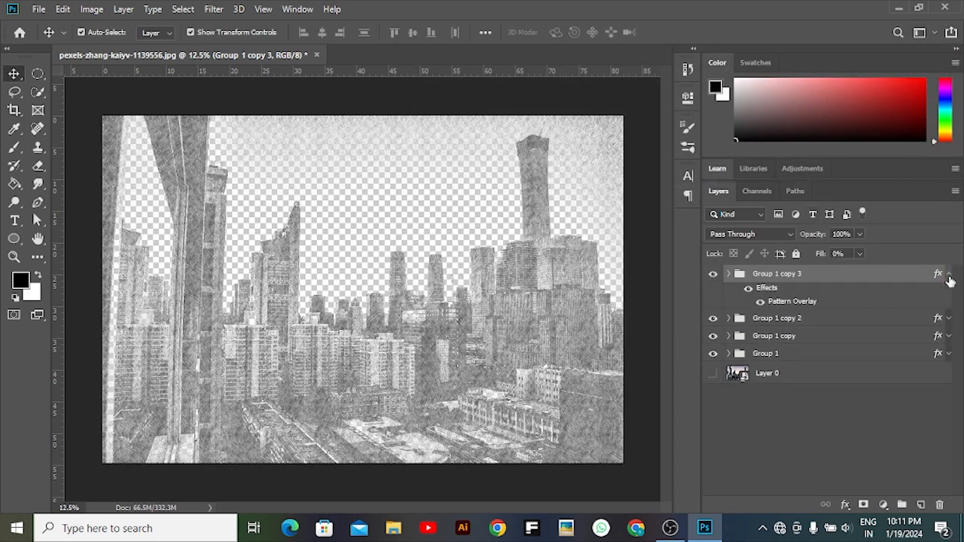
pyautogui.click(949, 278)
pyautogui.click(729, 274)
pyautogui.click(728, 274)
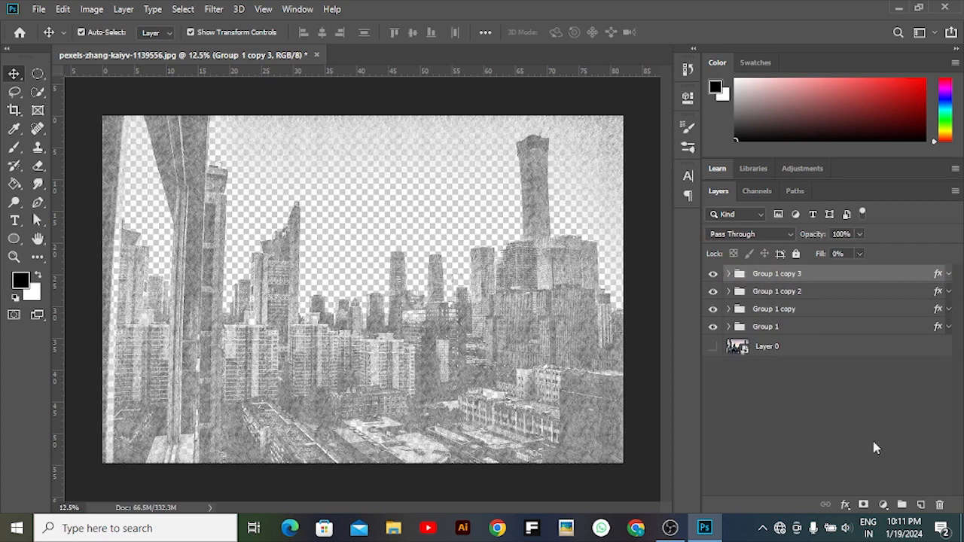
# Combine Group 1 and its three copies into one group named "effect".
pyautogui.click(832, 329)
pyautogui.keyDown('shift'); pyautogui.click(831, 276); pyautogui.keyUp('shift')
pyautogui.hotkey('shift', 'ctrl', 'g')
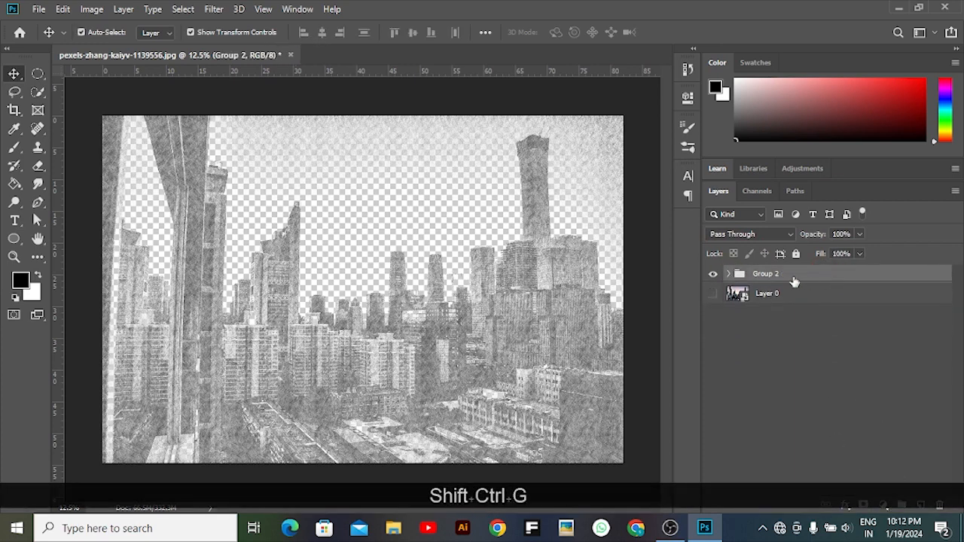
pyautogui.doubleClick(774, 274)
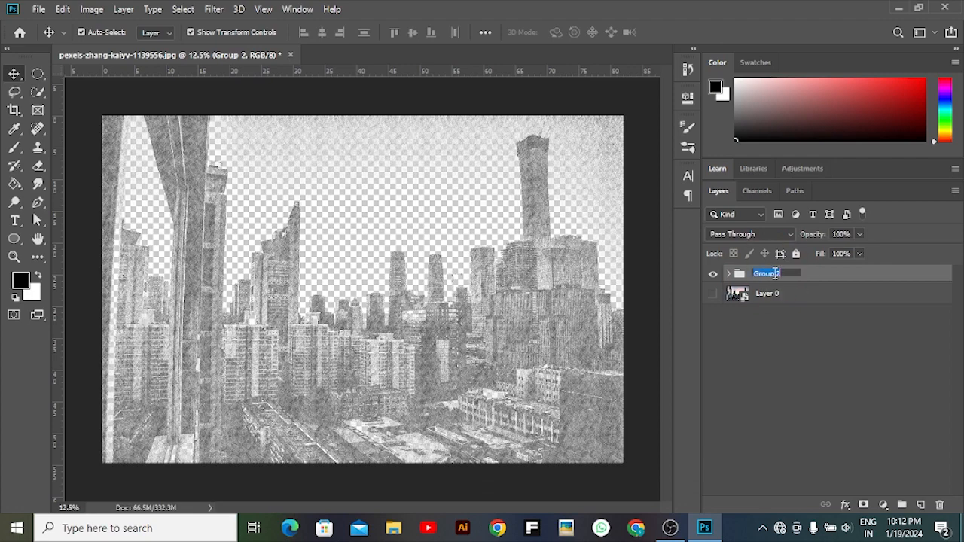
pyautogui.write('effect')
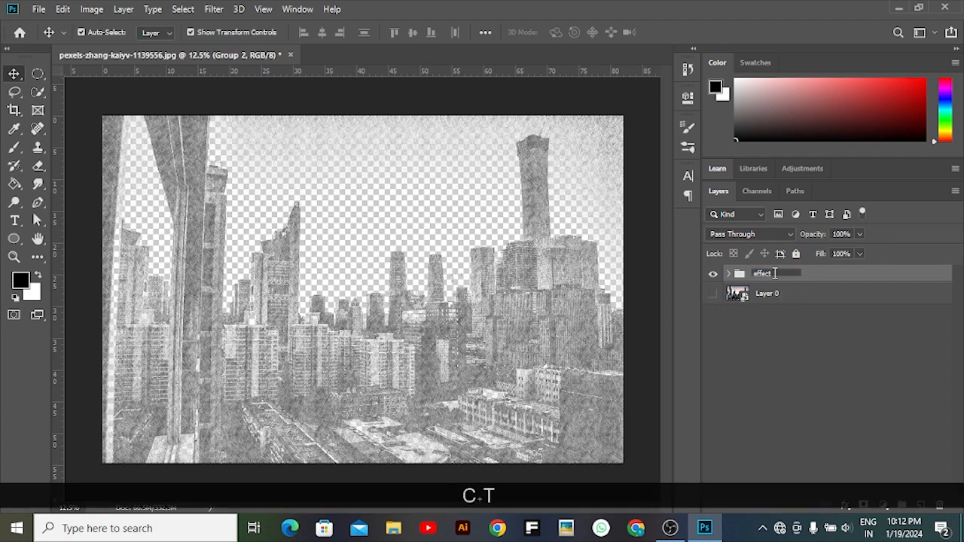
pyautogui.click(806, 327)
# Compare the sketch effect with the original photo by briefly showing Layer 0.
pyautogui.click(716, 294)
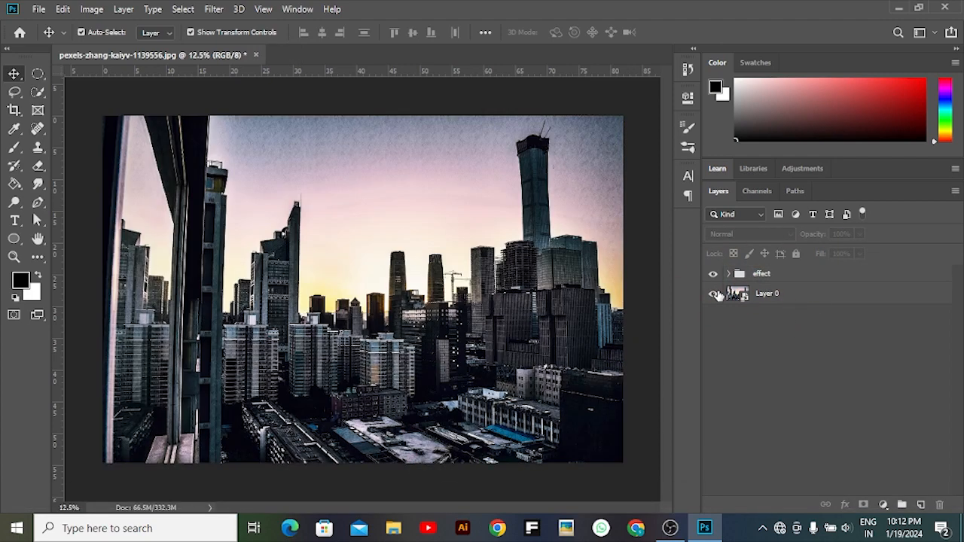
pyautogui.click(715, 295)
# Add a white Solid Color fill layer and place it between the "effect" group and Layer 0.
pyautogui.click(883, 504)
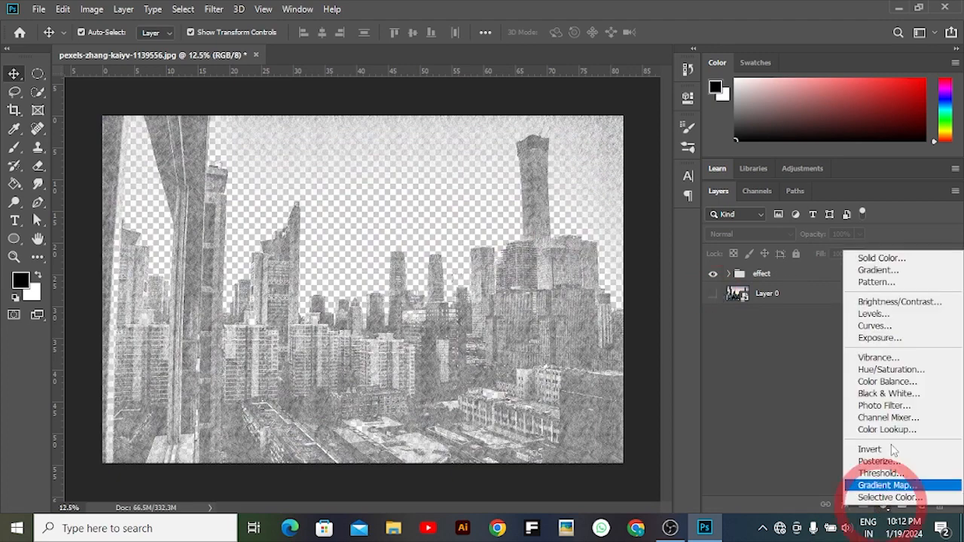
pyautogui.click(866, 257)
pyautogui.click(535, 204)
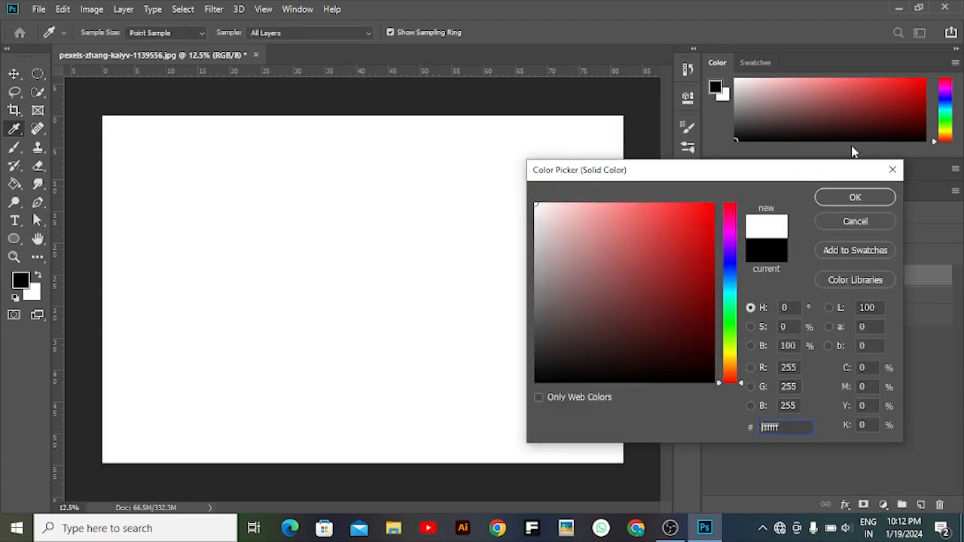
pyautogui.click(860, 196)
pyautogui.moveTo(857, 275); pyautogui.dragTo(857, 309)
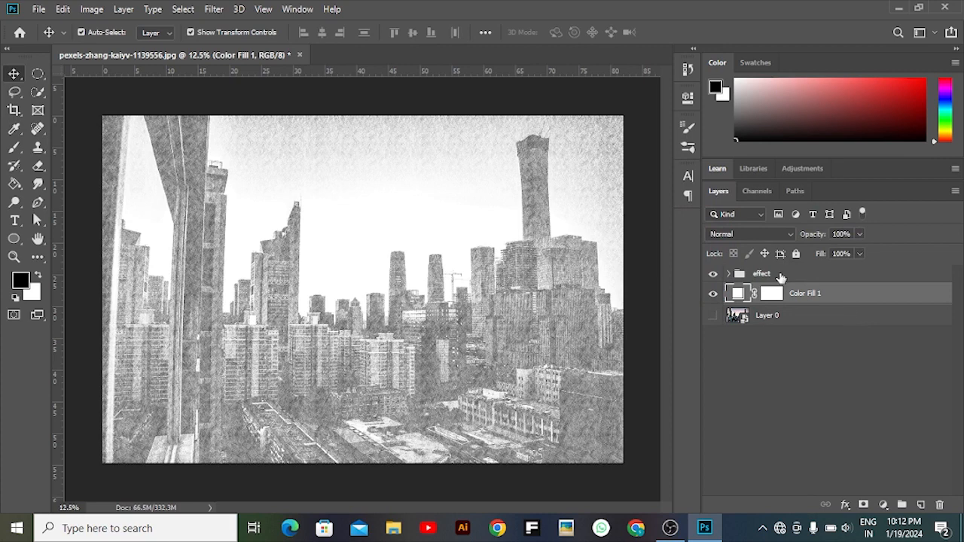
# Duplicate Layer 0 twice and move both copies above the "effect" group.
pyautogui.click(784, 316)
pyautogui.hotkey('ctrl', 'j')
pyautogui.hotkey('ctrl', 'j')
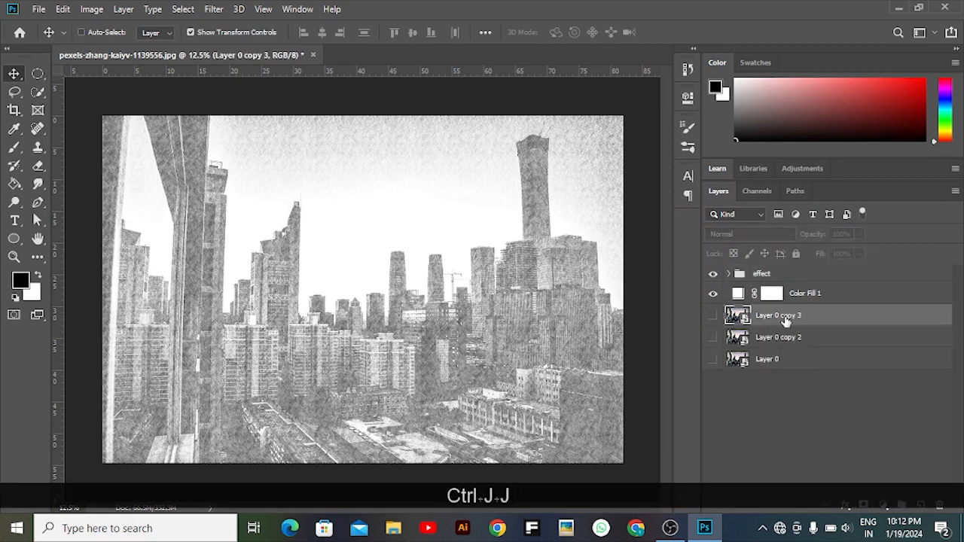
pyautogui.keyDown('shift'); pyautogui.click(791, 337); pyautogui.keyUp('shift')
pyautogui.moveTo(791, 337); pyautogui.dragTo(791, 271)
# Make Layer 0 copy 2 visible and set its blend mode to Overlay.
pyautogui.click(713, 297)
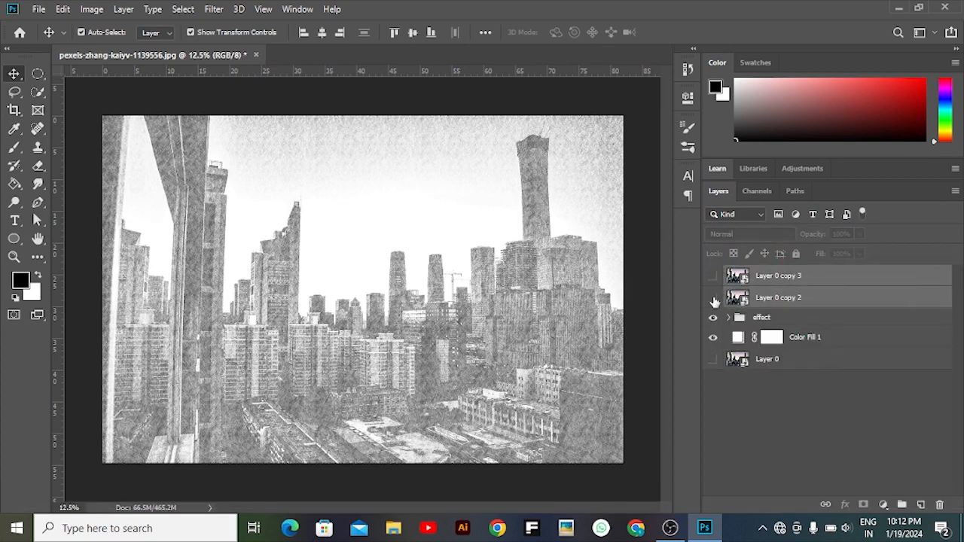
pyautogui.click(786, 302)
pyautogui.click(773, 233)
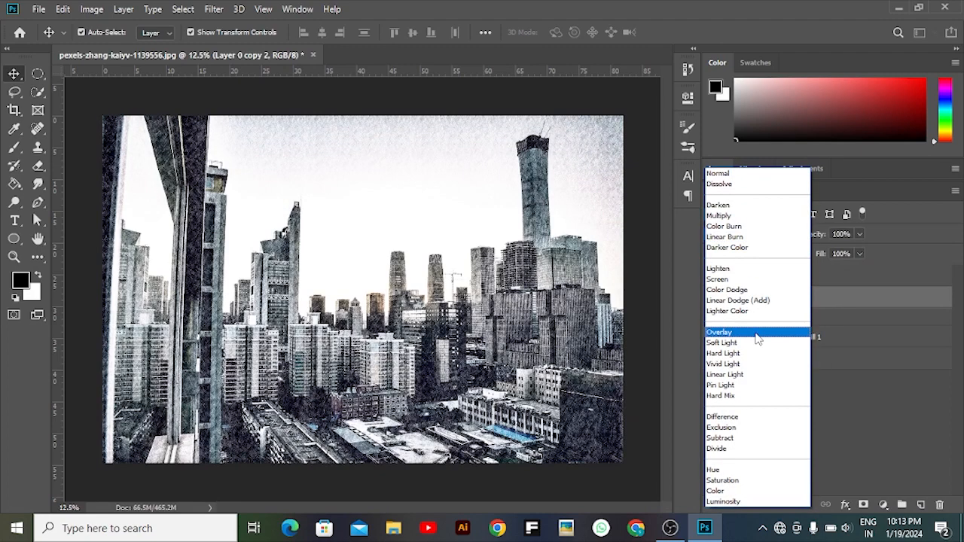
pyautogui.click(757, 337)
# Apply a Gaussian Blur with a 5.0 pixel radius to Layer 0 copy 2.
pyautogui.click(214, 9)
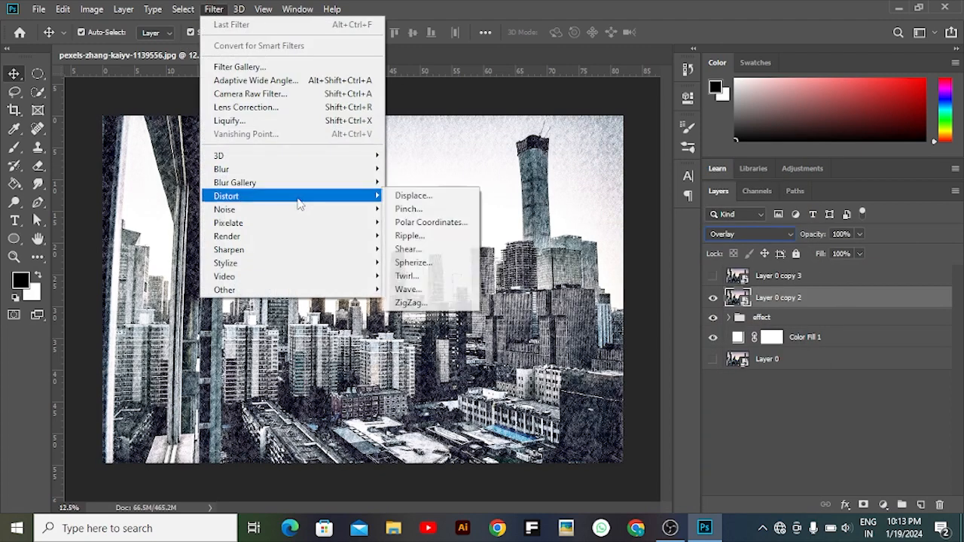
pyautogui.moveTo(294, 169)
pyautogui.click(422, 222)
pyautogui.moveTo(568, 272); pyautogui.dragTo(583, 279)
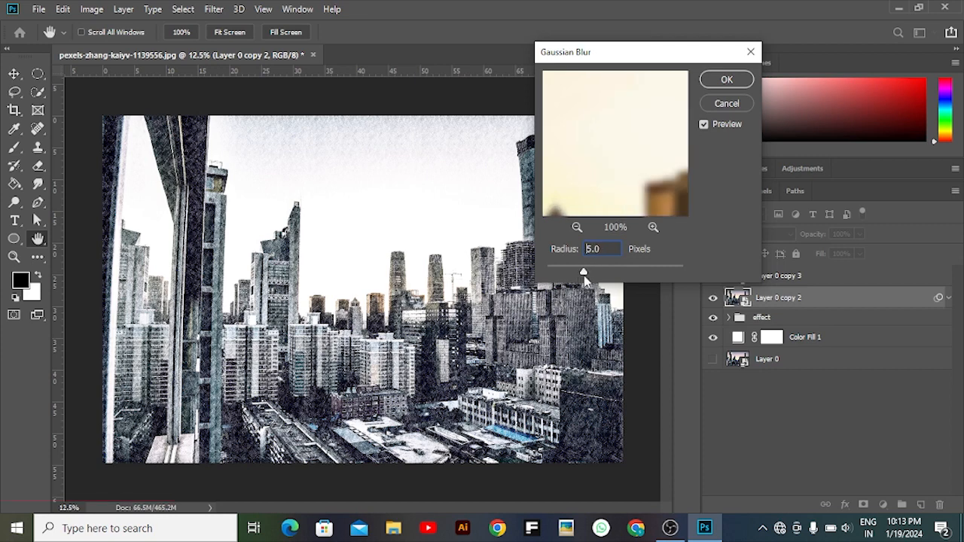
pyautogui.press('Return')
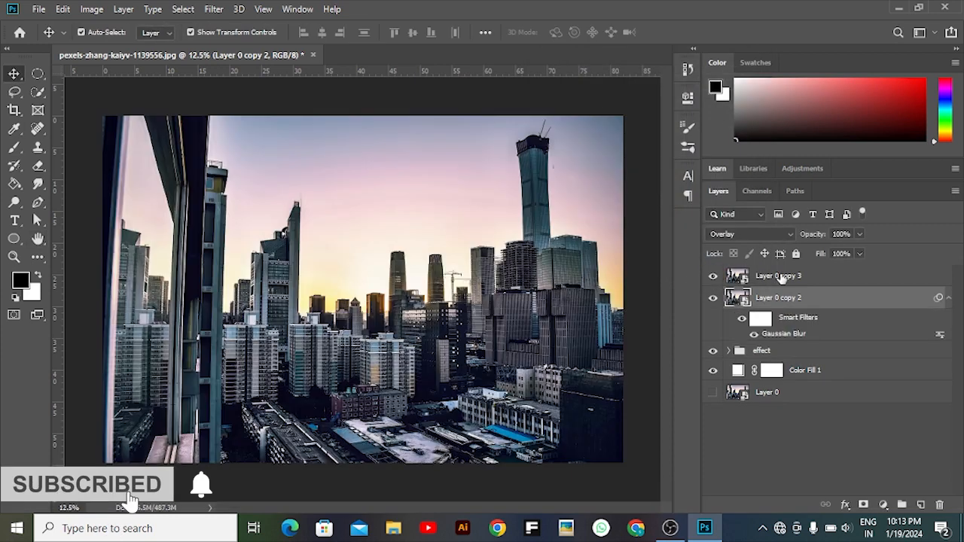
# Hide Layer 0 copy 3 and lower the opacity of Layer 0 copy 2 to 20%.
pyautogui.click(712, 276)
pyautogui.click(859, 234)
pyautogui.moveTo(862, 250)
pyautogui.mouseDown()
pyautogui.moveTo(801, 254)
pyautogui.moveTo(811, 255)
pyautogui.mouseUp()
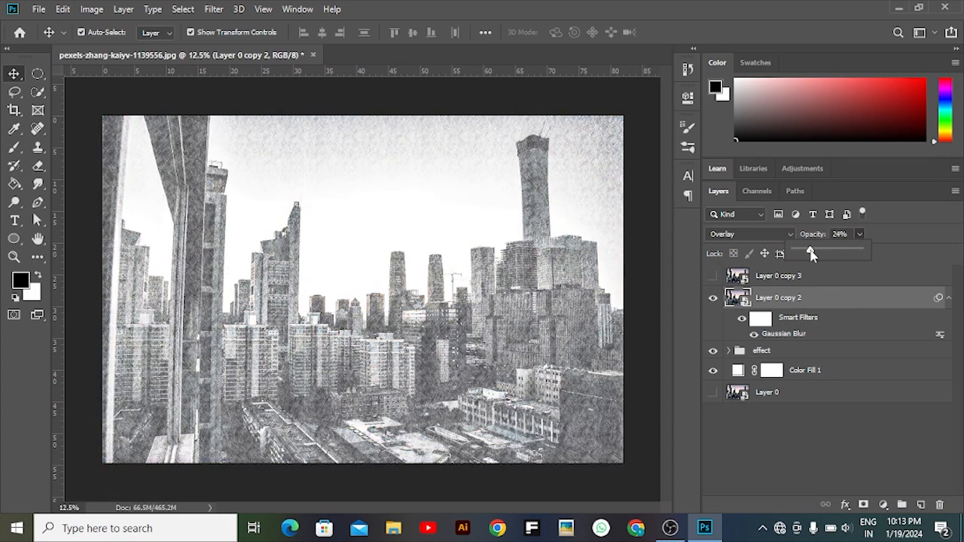
pyautogui.click(896, 246)
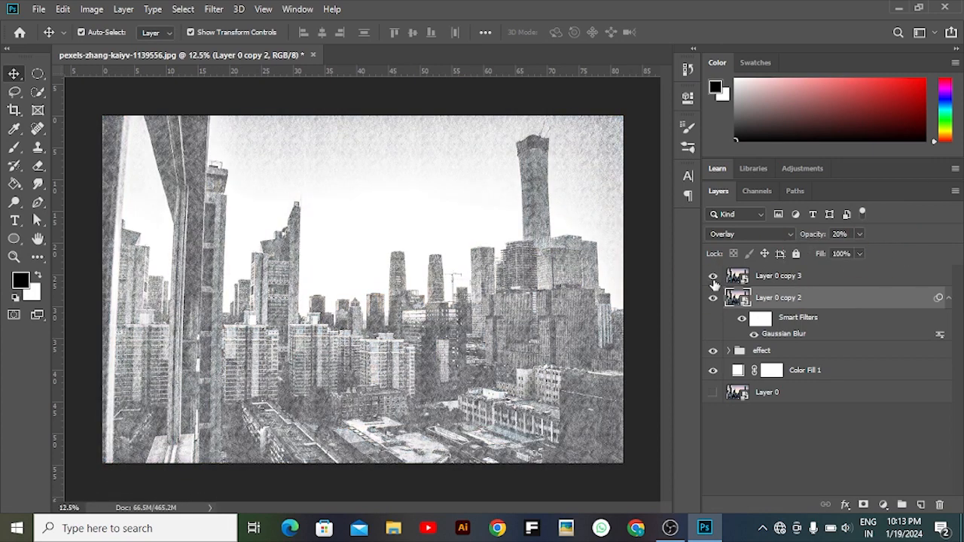
# Show Layer 0 copy 3, then set its opacity to 20% and its blend mode to Overlay.
pyautogui.click(712, 276)
pyautogui.click(781, 276)
pyautogui.click(859, 235)
pyautogui.moveTo(851, 254); pyautogui.dragTo(807, 259)
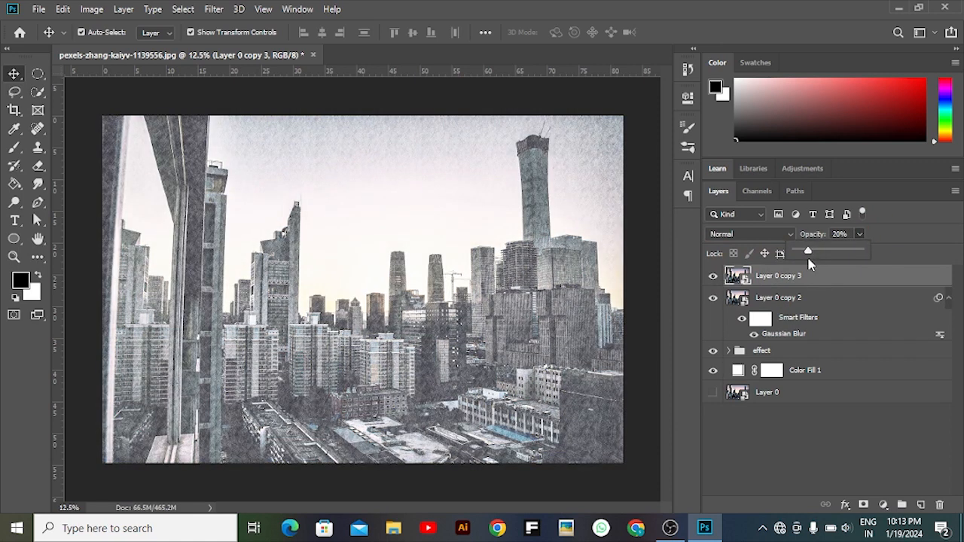
pyautogui.click(751, 235)
pyautogui.click(767, 337)
# Apply the Filter Gallery's Smudge Stick to Layer 0 copy 3 with stroke length 0, stacked as two effect layers.
pyautogui.click(214, 9)
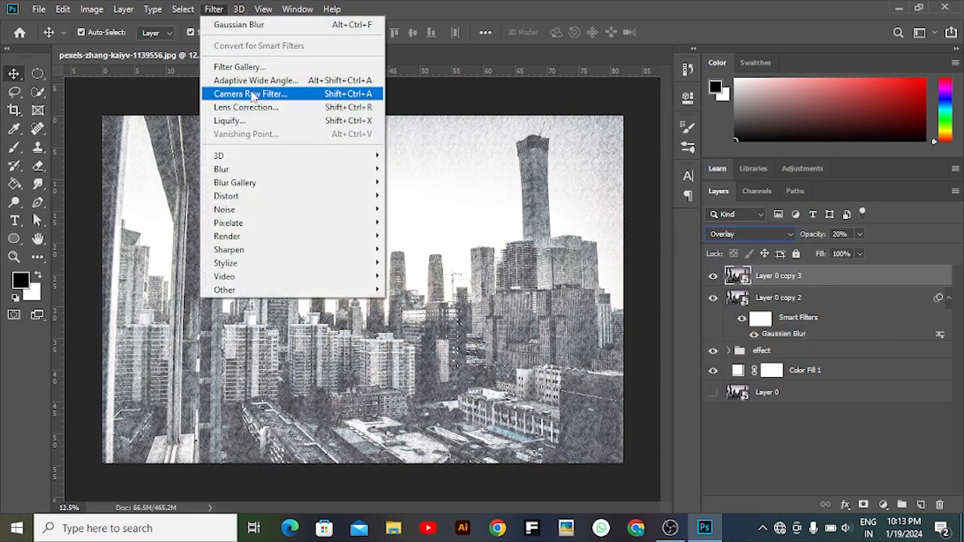
pyautogui.click(254, 75)
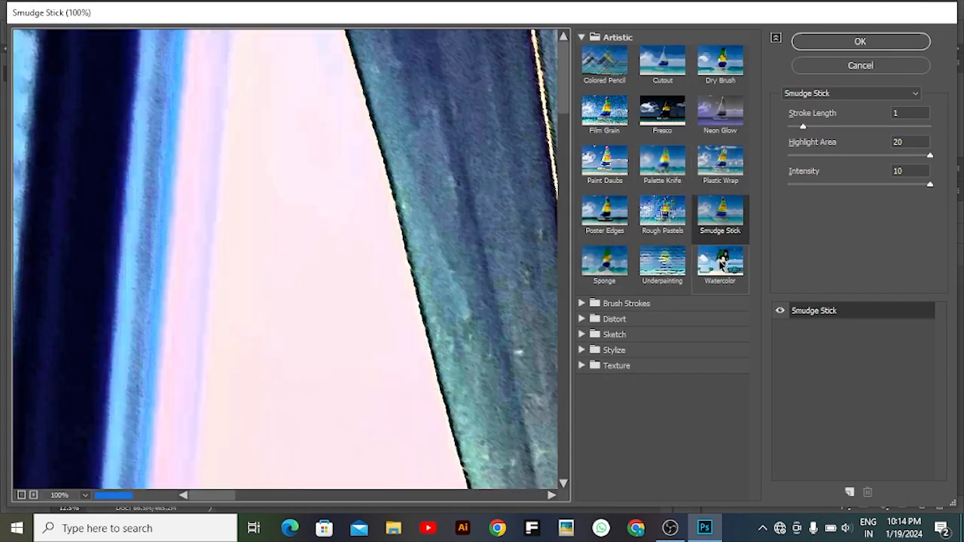
pyautogui.click(720, 214)
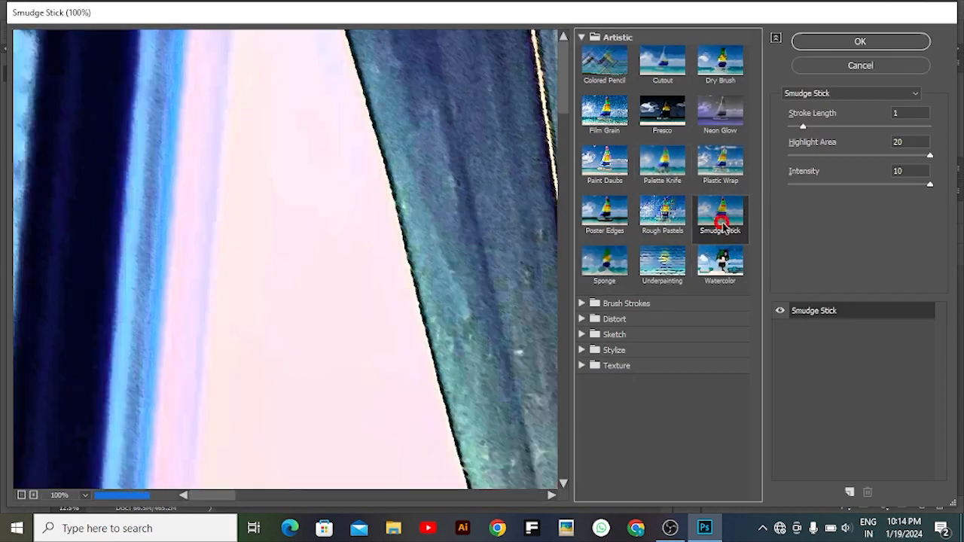
pyautogui.click(22, 495)
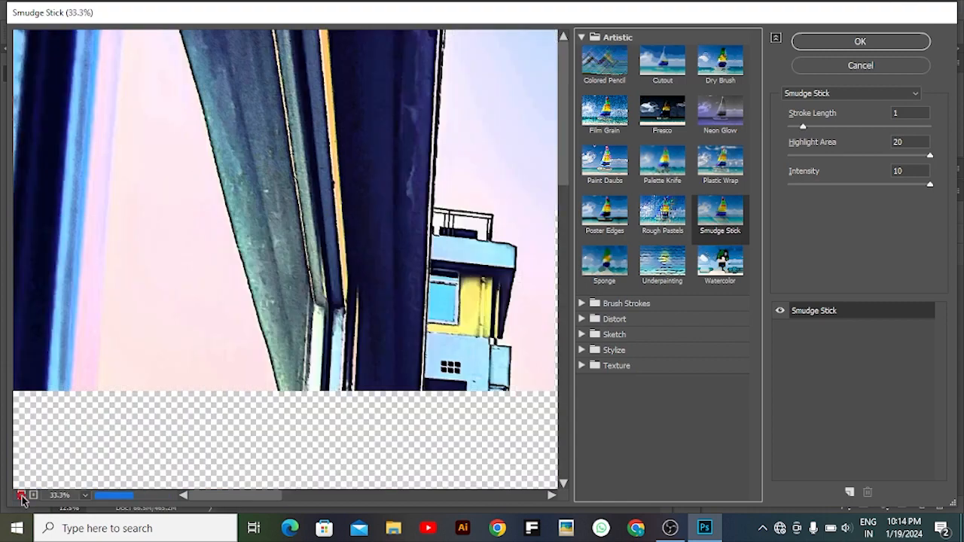
pyautogui.click(22, 495)
pyautogui.click(22, 495)
pyautogui.click(22, 495)
pyautogui.click(34, 495)
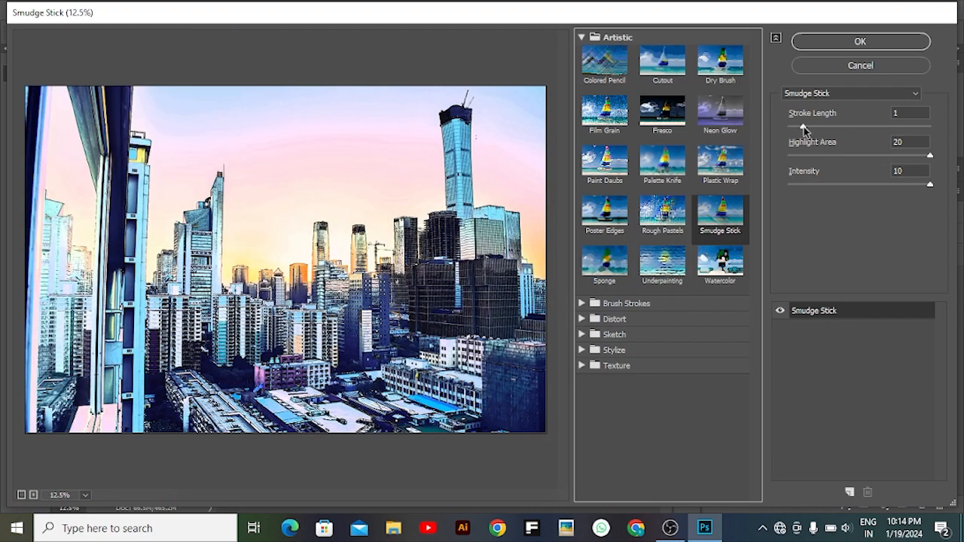
pyautogui.moveTo(804, 127)
pyautogui.mouseDown()
pyautogui.moveTo(825, 126)
pyautogui.moveTo(795, 128)
pyautogui.mouseUp()
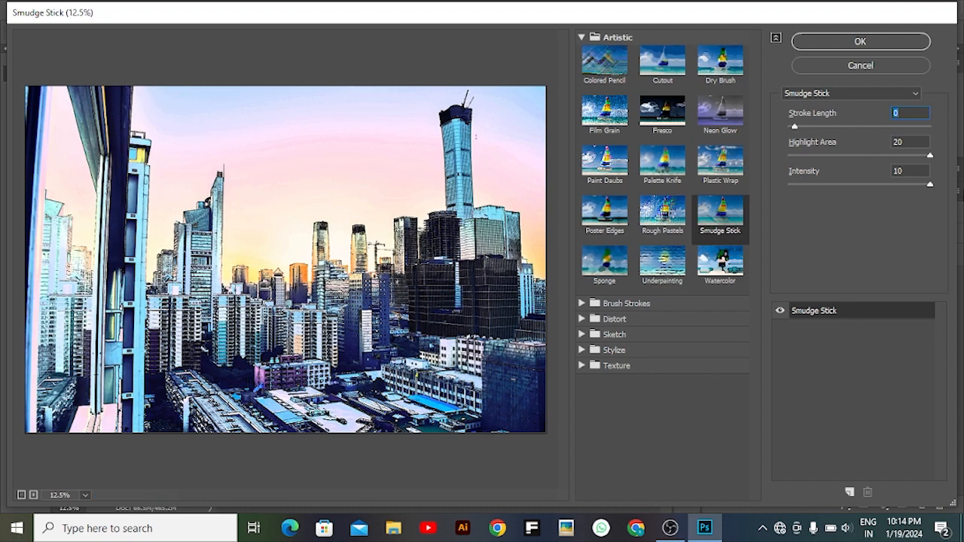
pyautogui.click(849, 492)
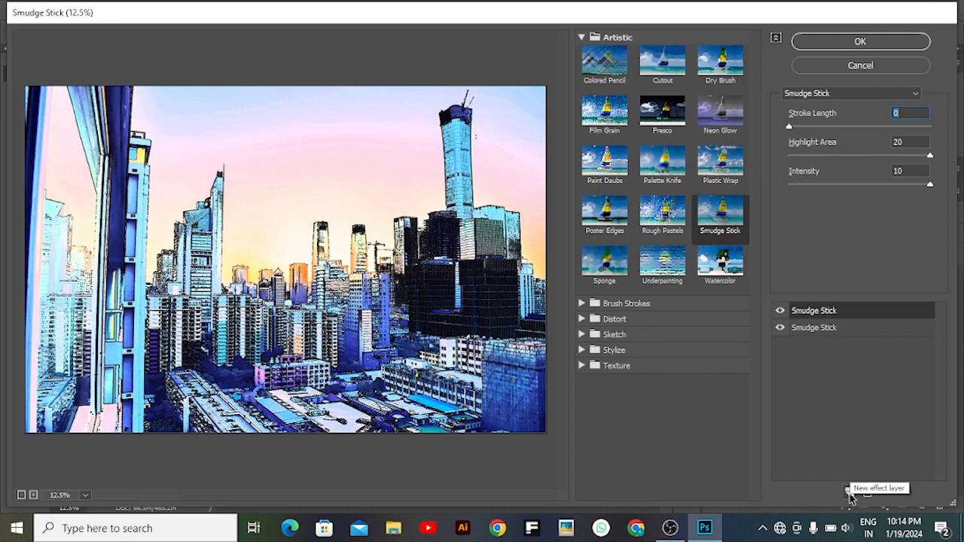
pyautogui.click(862, 41)
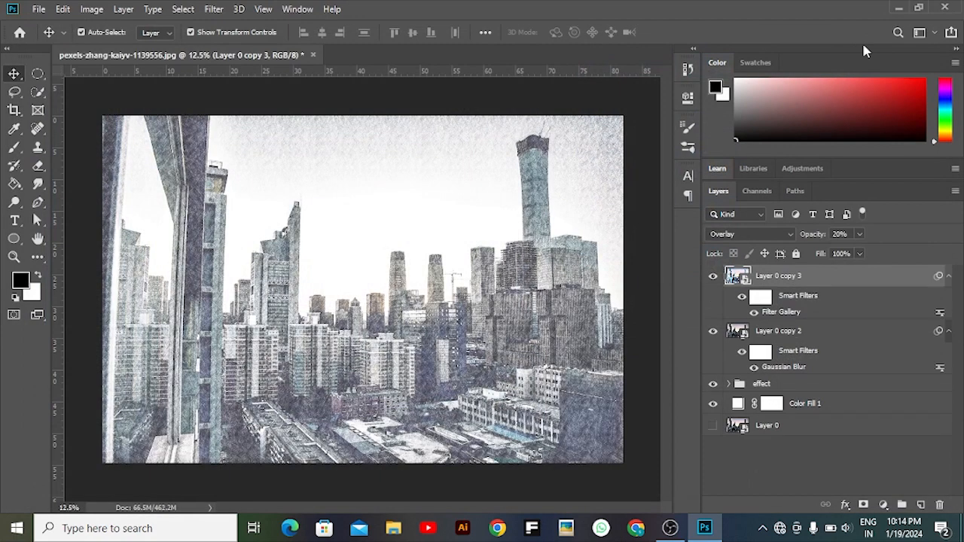
# Add a Hue/Saturation adjustment layer above all layers and lower its saturation to the minimum.
pyautogui.click(883, 504)
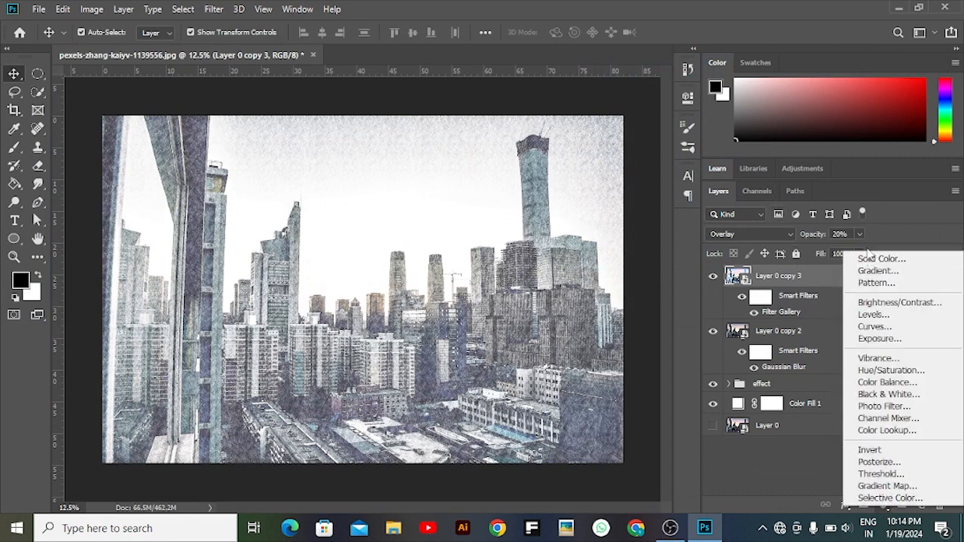
pyautogui.click(840, 373)
pyautogui.moveTo(566, 219); pyautogui.dragTo(482, 219)
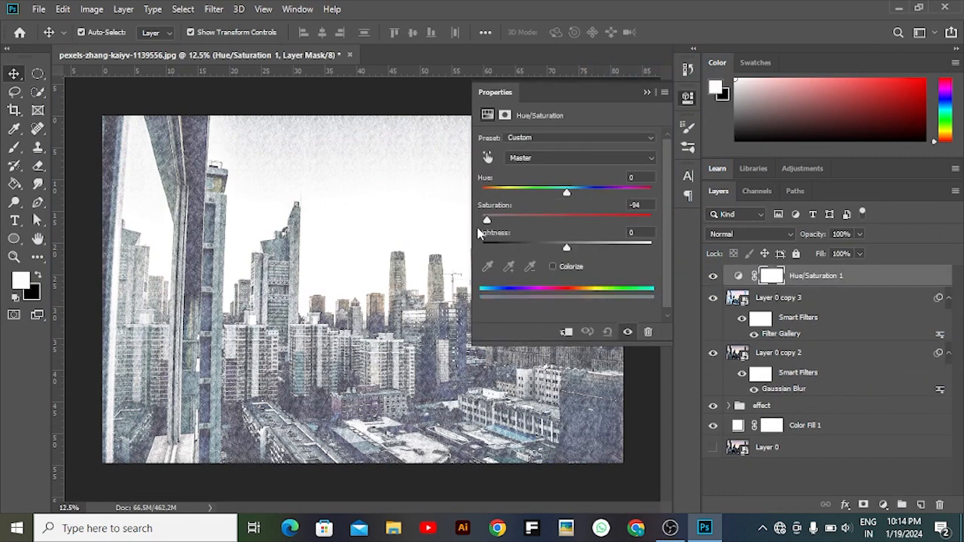
pyautogui.click(646, 94)
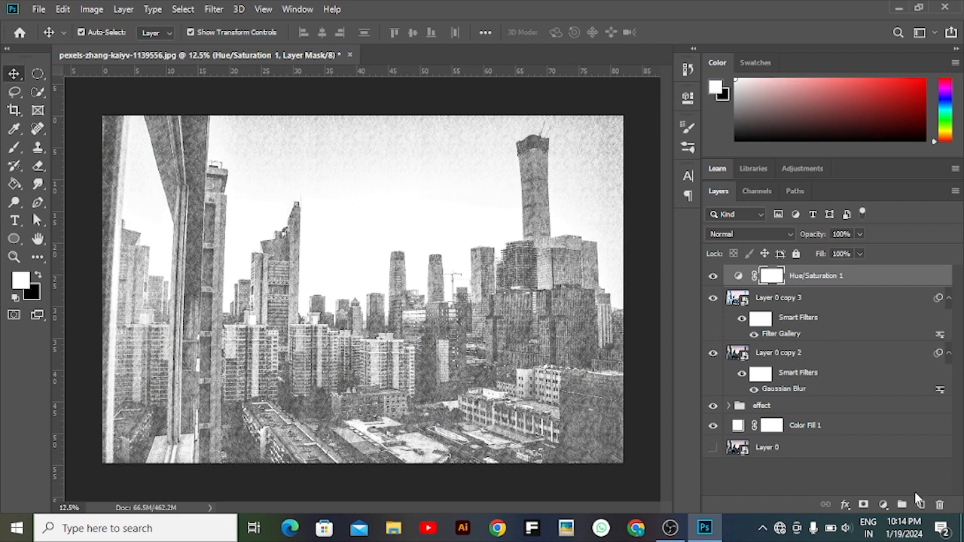
# Add a Levels adjustment layer on top with the shadow input at 57 and the midtones at 0.76.
pyautogui.click(884, 504)
pyautogui.click(833, 312)
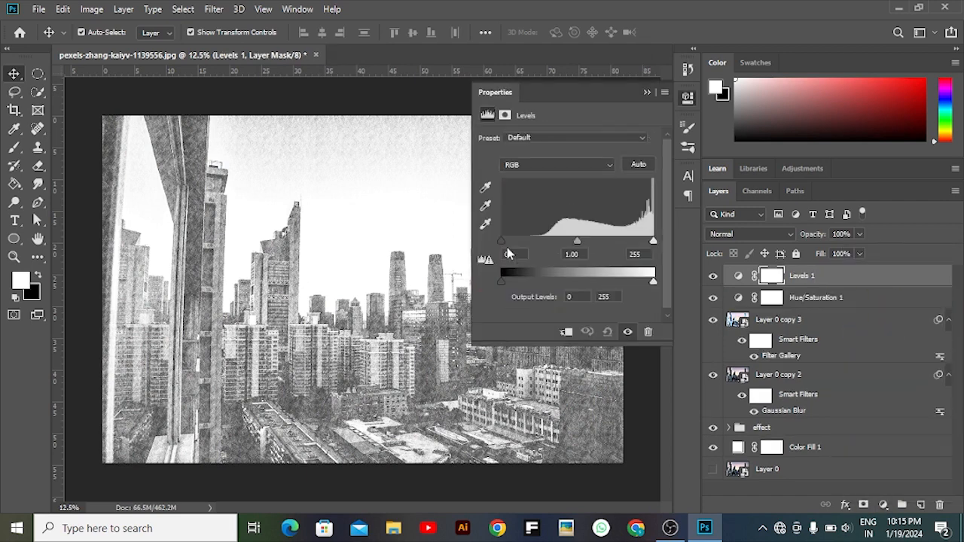
pyautogui.moveTo(508, 253); pyautogui.dragTo(537, 253)
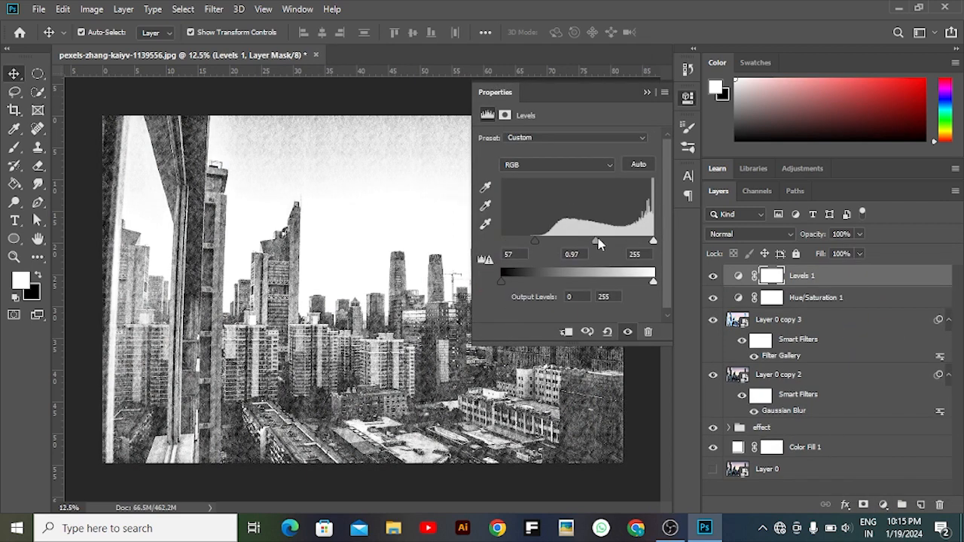
pyautogui.moveTo(598, 242); pyautogui.dragTo(600, 247)
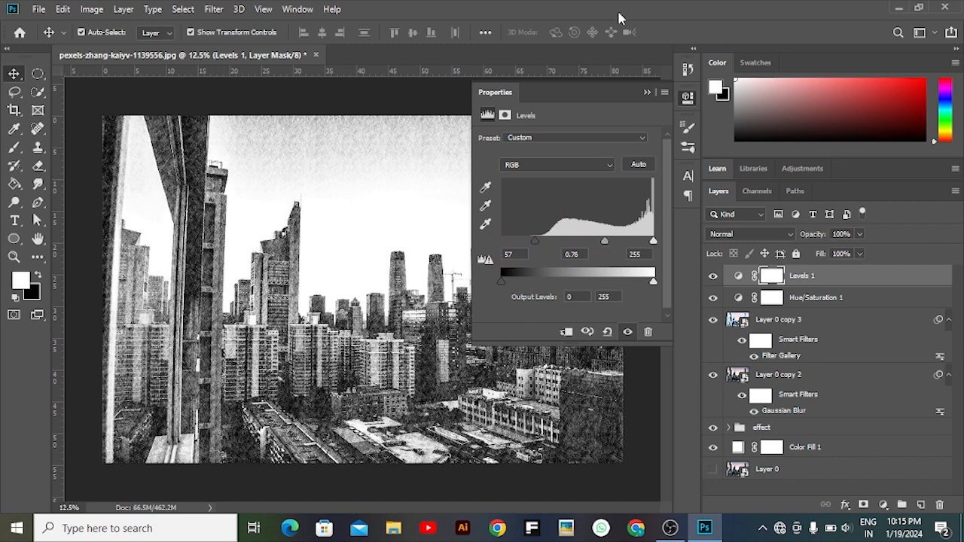
pyautogui.click(647, 92)
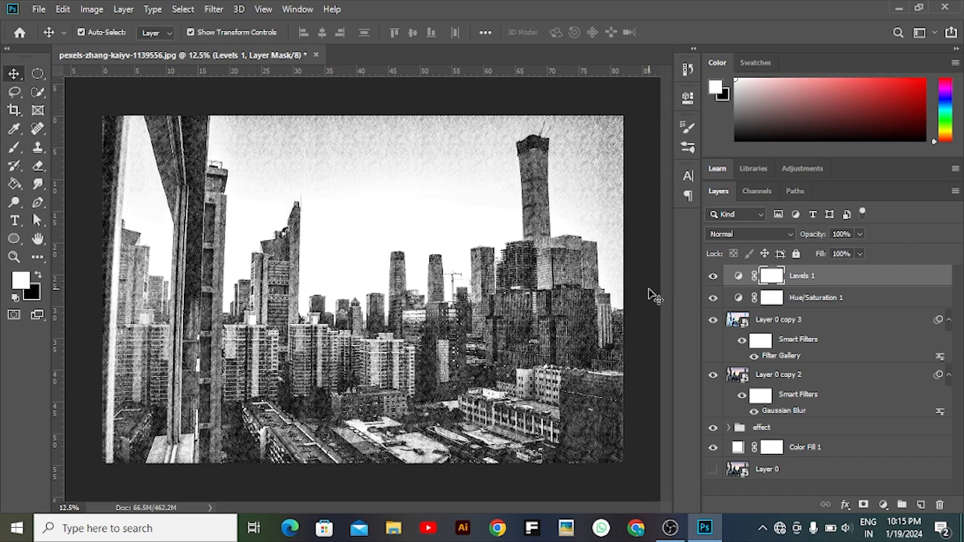
# Create a new layer above Levels 1, fill it with black and hide it behind a black layer mask.
pyautogui.click(920, 505)
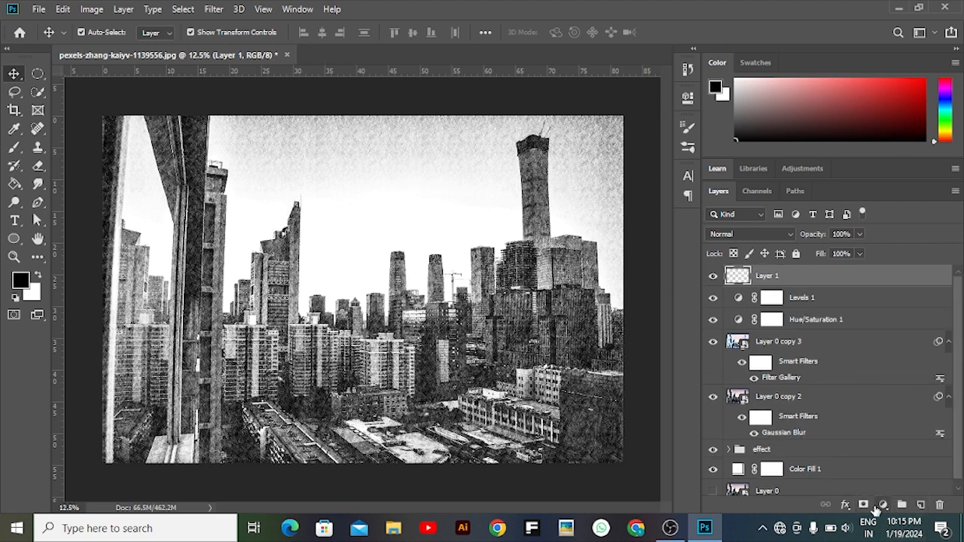
pyautogui.press('g')
pyautogui.click(482, 220)
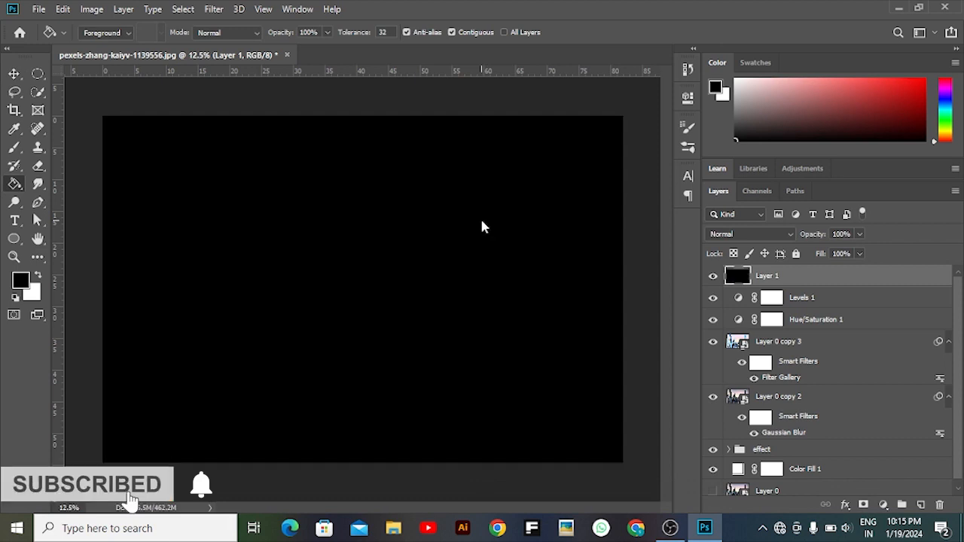
pyautogui.keyDown('alt'); pyautogui.click(863, 505); pyautogui.keyUp('alt')
# Choose the Stroke 1 brush from the Sketch Effect Brushes group at 600 px.
pyautogui.press('b')
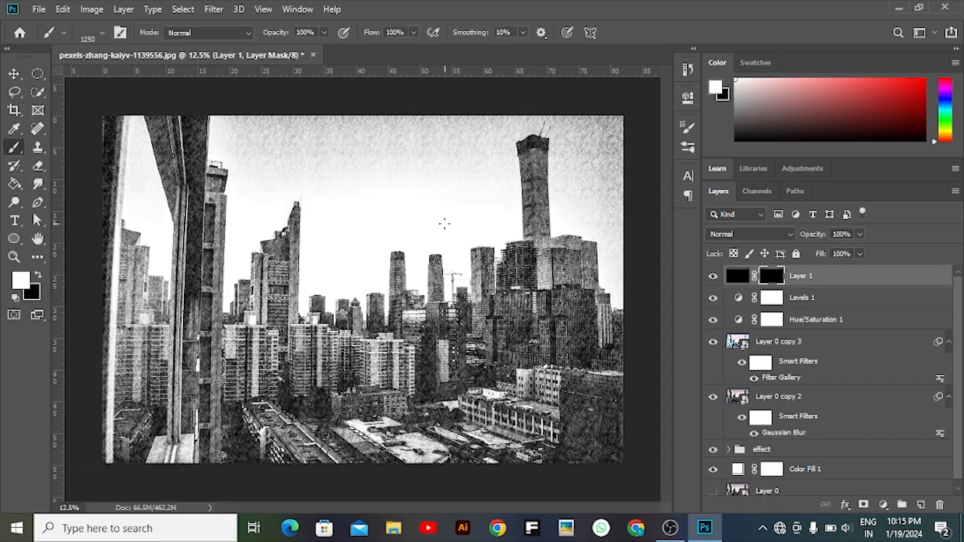
pyautogui.press(']')
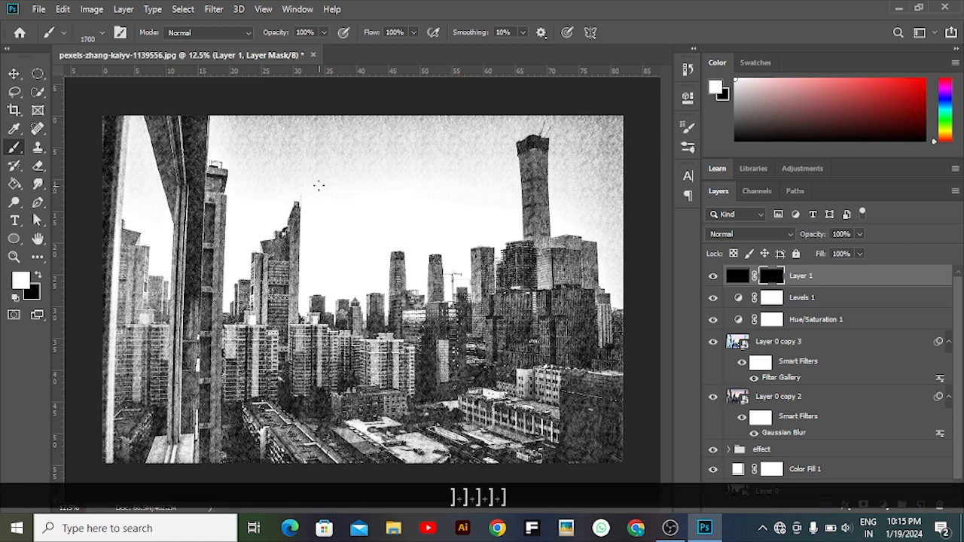
pyautogui.rightClick(327, 201)
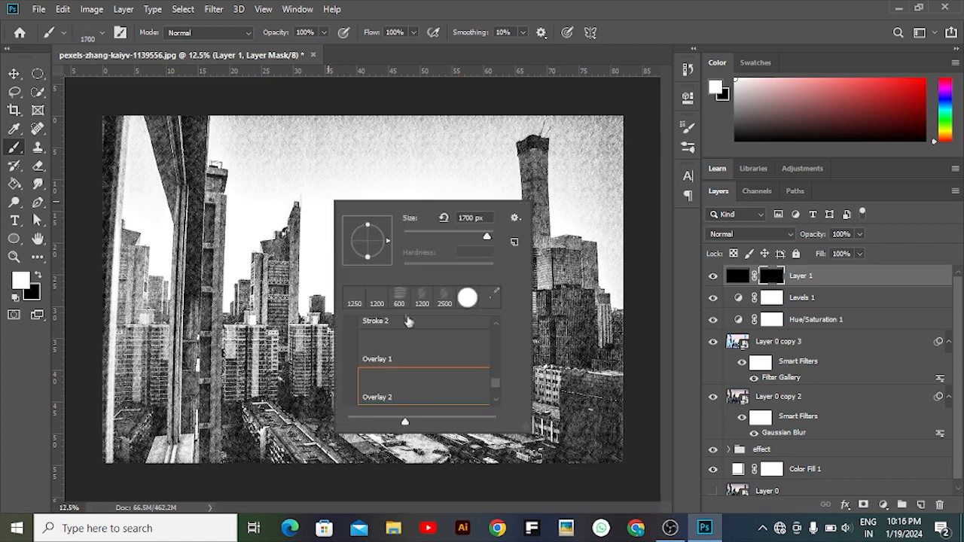
pyautogui.scroll(10, 494, 386)
pyautogui.click(494, 368)
pyautogui.click(424, 375)
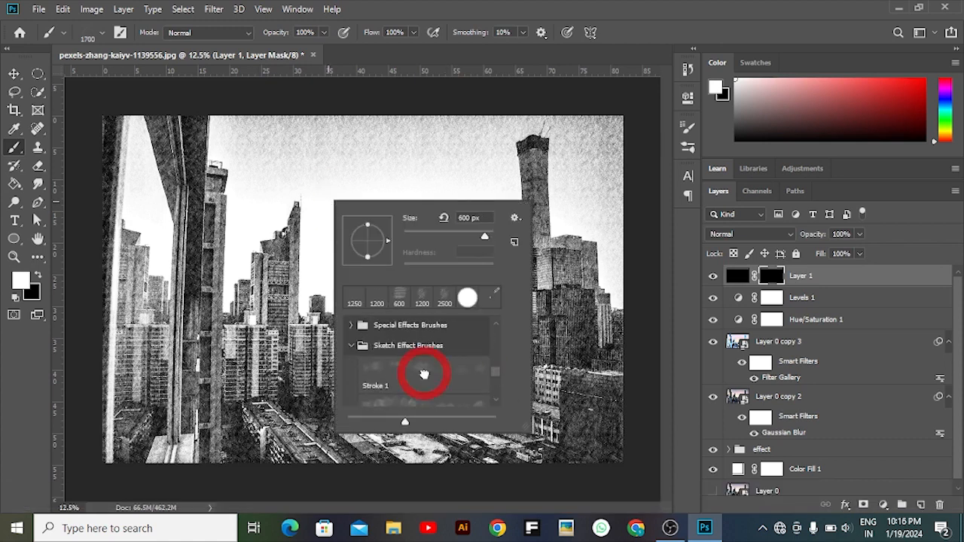
# Paint scattered Stroke 1 brush marks at 600 px across the sky on Layer 1's mask.
pyautogui.click(239, 146)
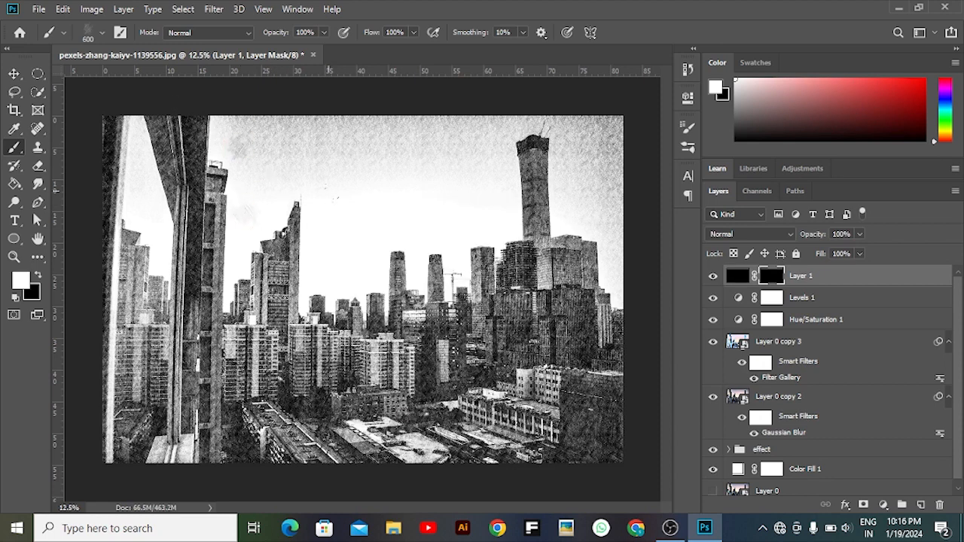
pyautogui.click(323, 257)
pyautogui.click(366, 241)
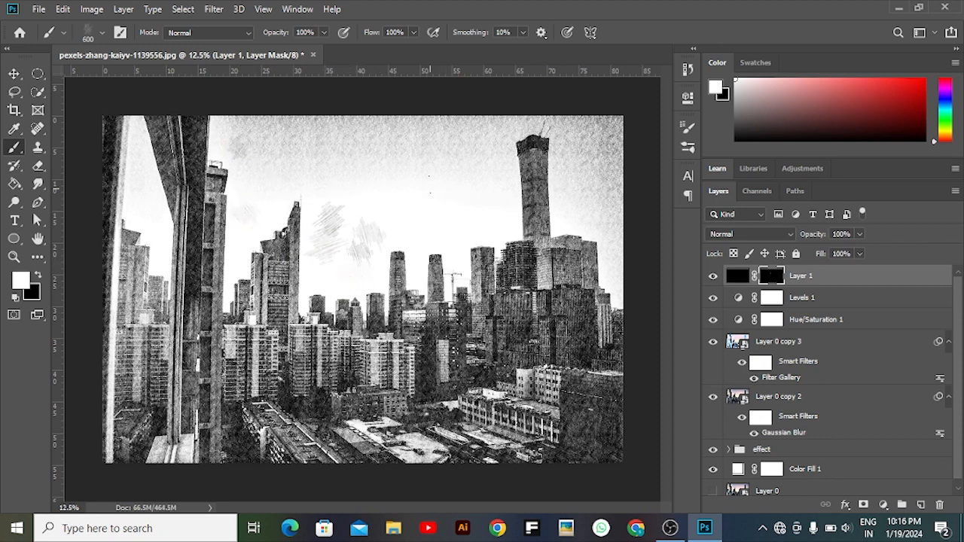
pyautogui.click(410, 223)
pyautogui.click(357, 194)
pyautogui.click(468, 208)
pyautogui.click(455, 273)
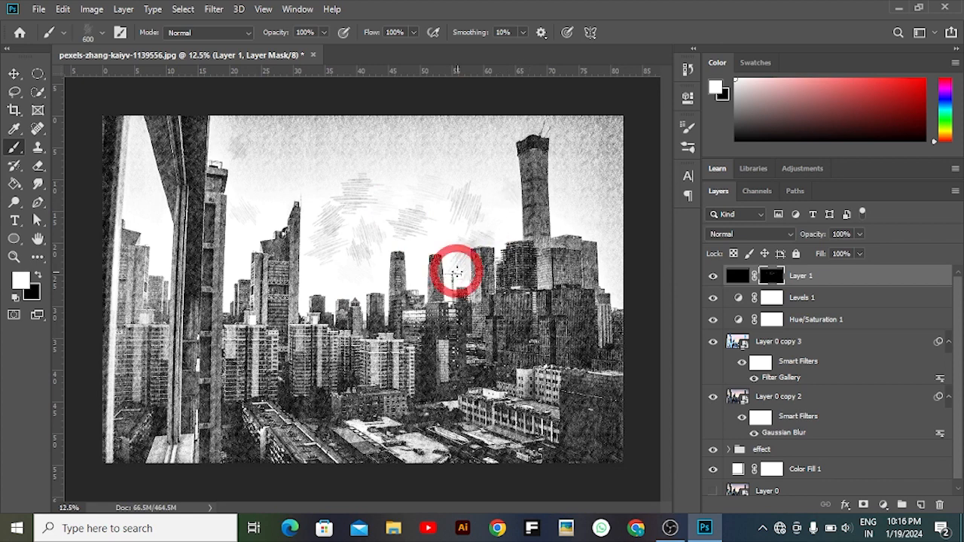
pyautogui.click(478, 158)
# Enlarge the Stroke 1 brush to 1100 px and paint hatching over the window frame and the sky above the left-hand towers.
pyautogui.moveTo(478, 495)
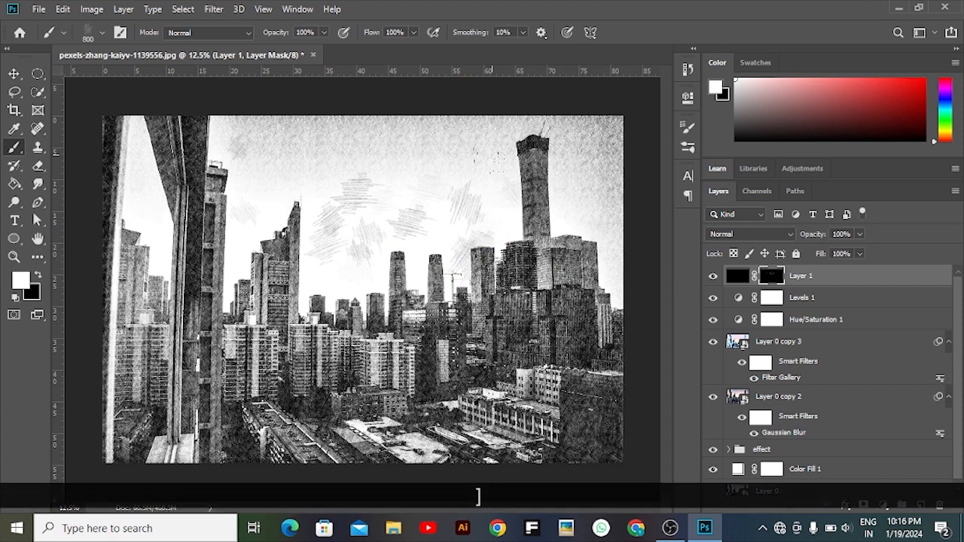
pyautogui.press(']')
pyautogui.press(']')
pyautogui.press(']')
pyautogui.click(201, 196)
pyautogui.click(142, 189)
pyautogui.click(152, 229)
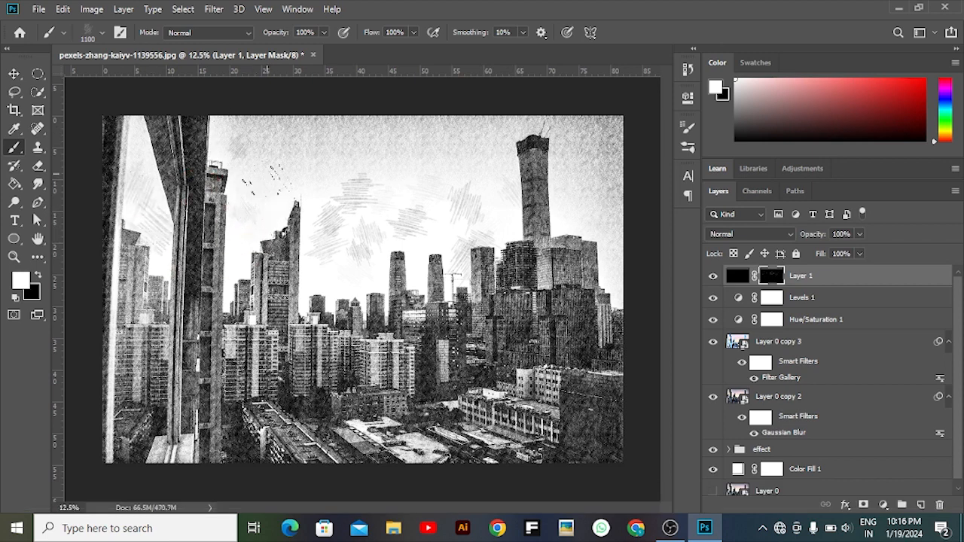
pyautogui.click(265, 191)
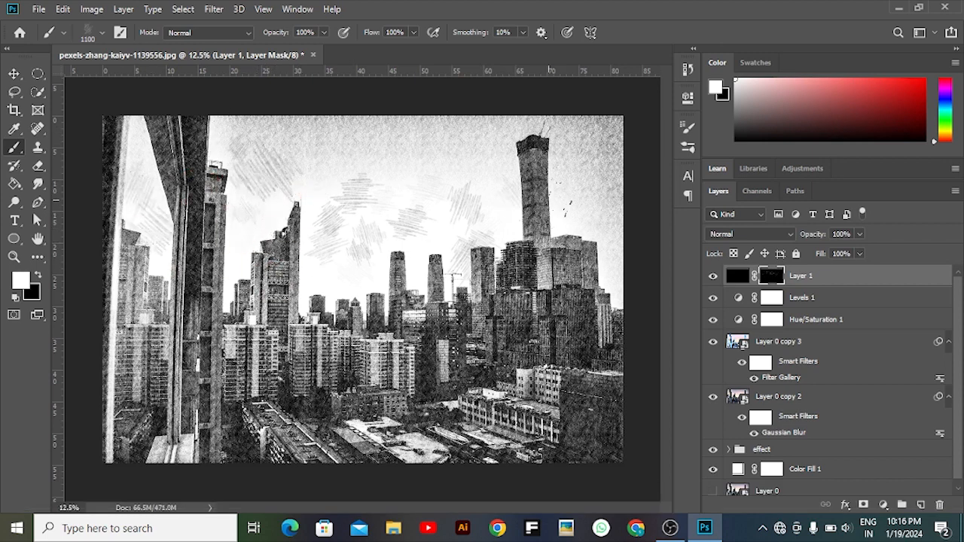
# Add more 1100 px hatching to the mask across the central and right sky, the window panes and the lower buildings.
pyautogui.click(422, 188)
pyautogui.click(380, 226)
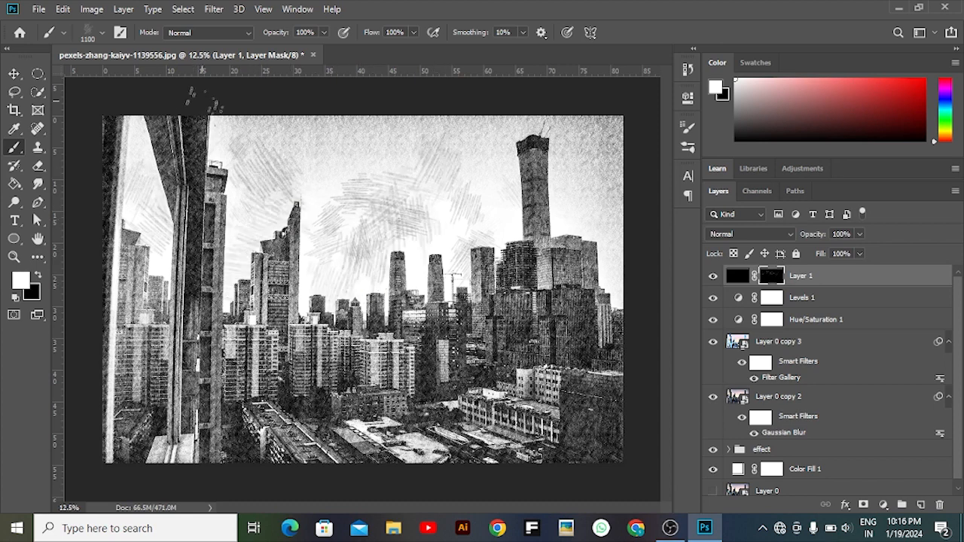
pyautogui.click(574, 215)
pyautogui.click(485, 231)
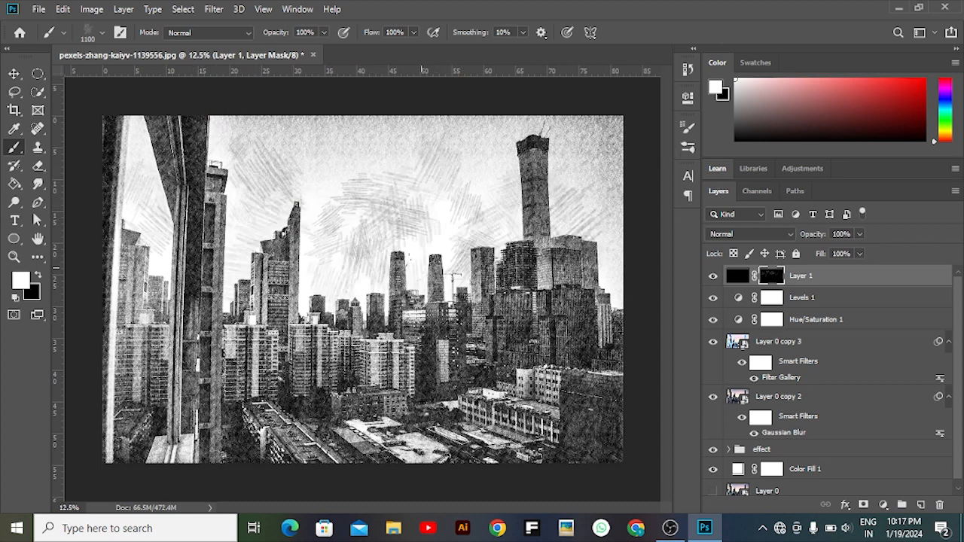
pyautogui.click(127, 316)
pyautogui.click(128, 282)
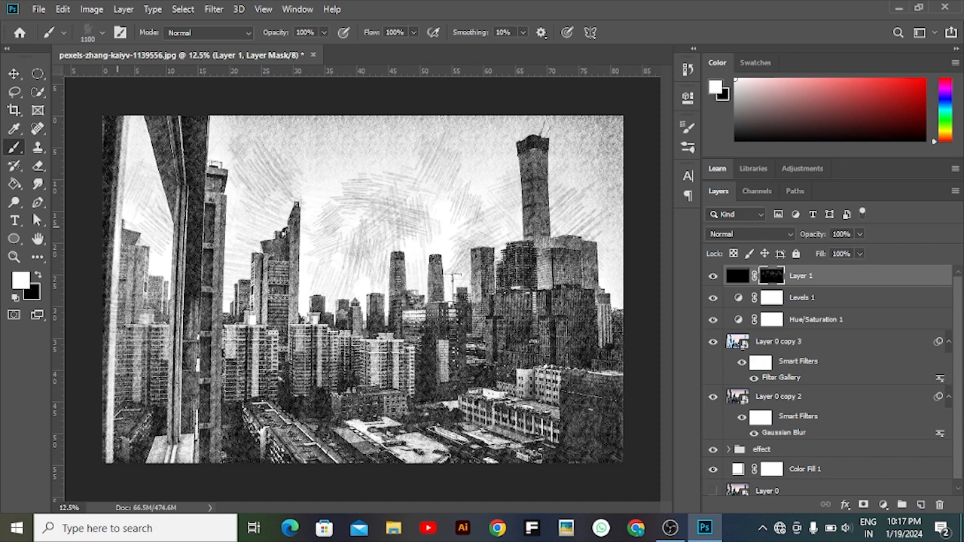
pyautogui.click(132, 177)
pyautogui.click(146, 219)
pyautogui.click(526, 387)
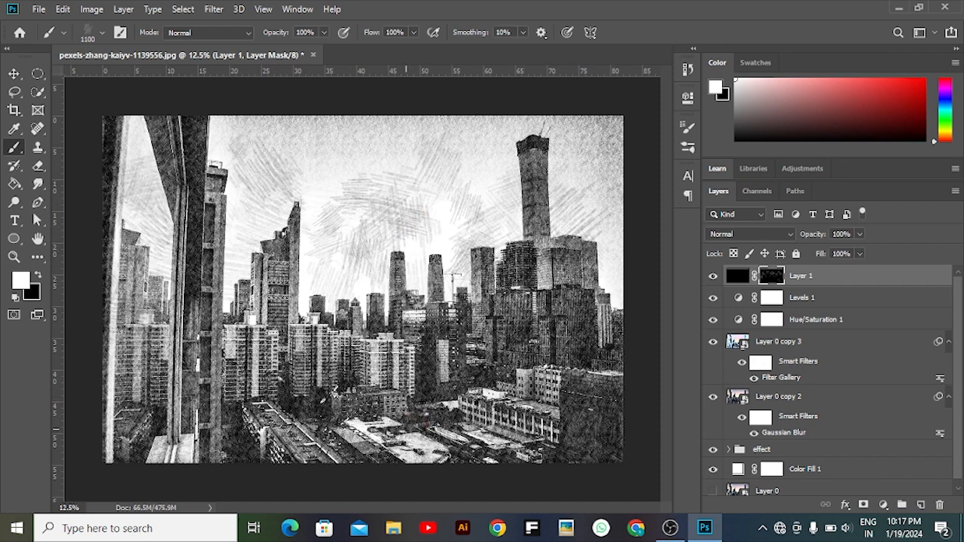
# Choose the Stroke 2 brush, enlarge it to 1000 px and paint strokes over the sky and the lower buildings.
pyautogui.rightClick(320, 223)
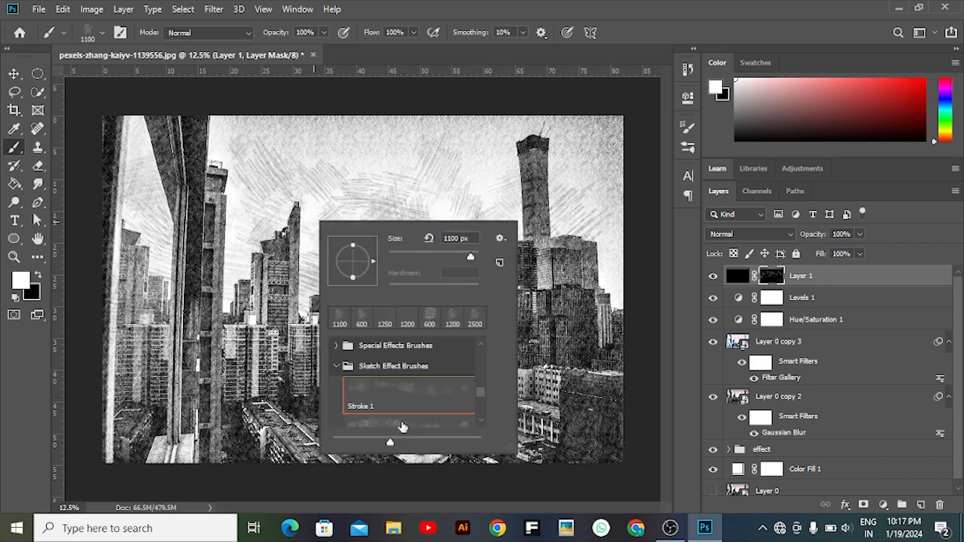
pyautogui.click(403, 421)
pyautogui.click(315, 150)
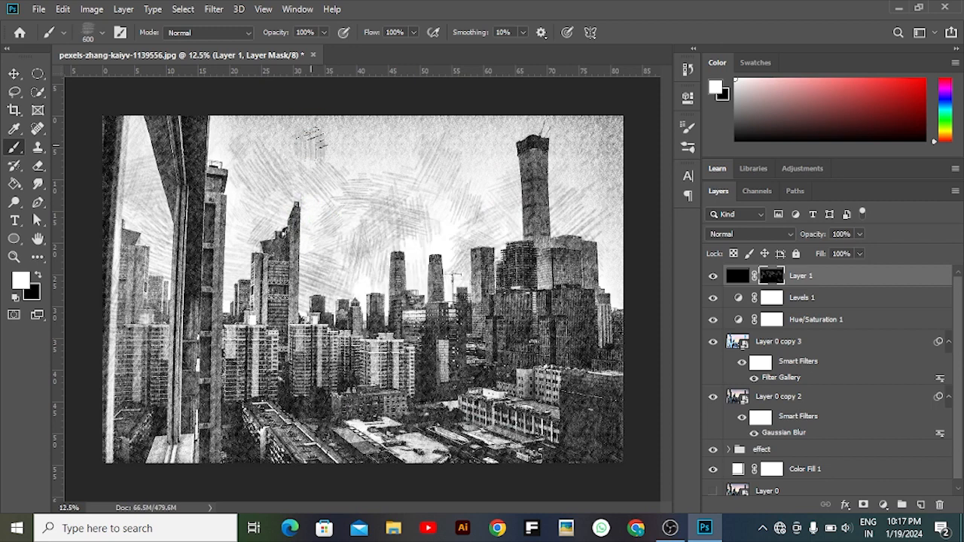
pyautogui.press(']')
pyautogui.press(']')
pyautogui.press(']')
pyautogui.press(']')
pyautogui.click(224, 199)
pyautogui.click(330, 243)
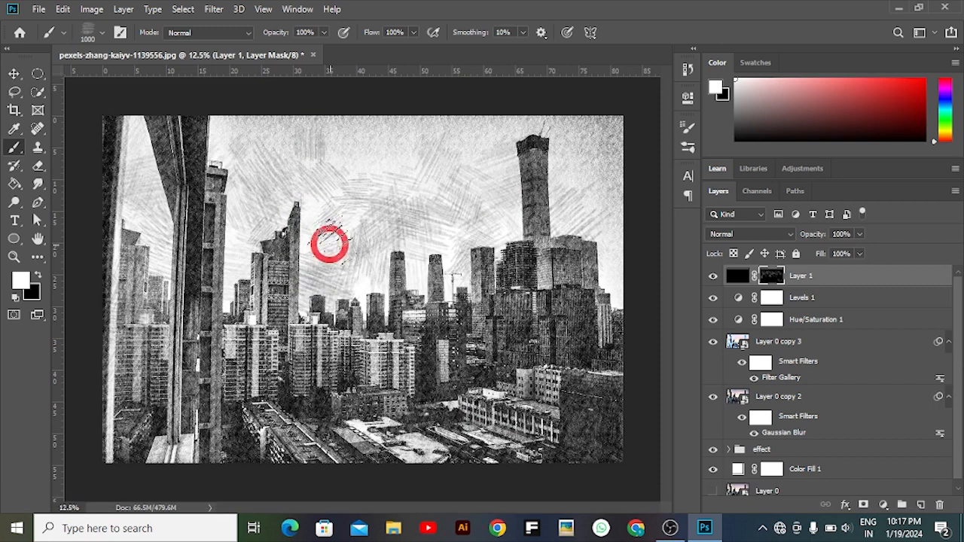
pyautogui.click(375, 427)
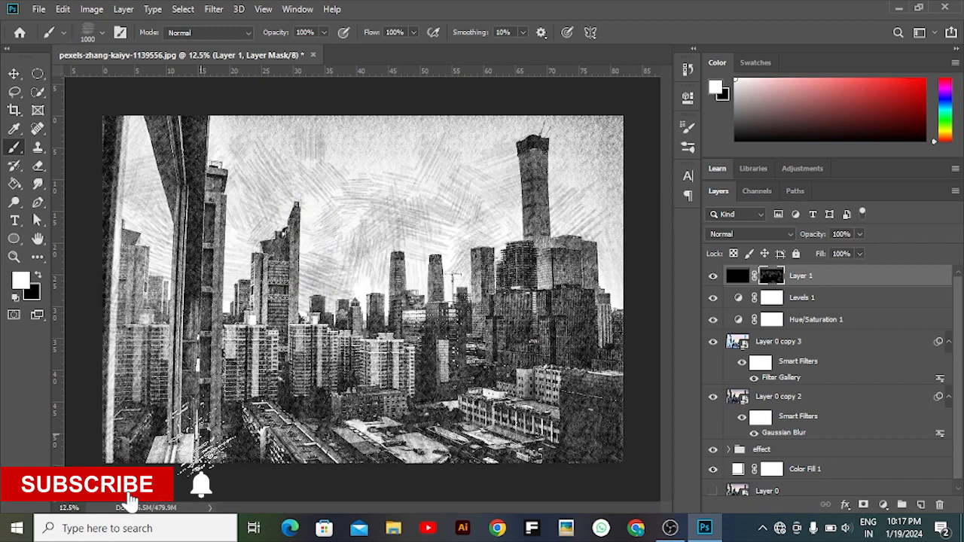
# Choose the Overlay 1 brush at 1200 px and add its marks across the sky on Layer 1's mask.
pyautogui.rightClick(424, 188)
pyautogui.click(595, 375)
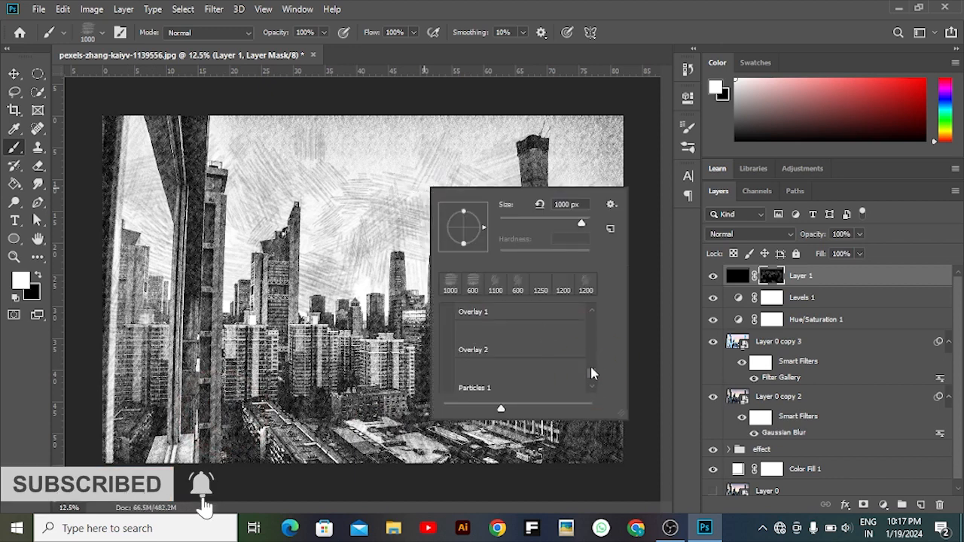
pyautogui.moveTo(594, 372); pyautogui.dragTo(593, 376)
pyautogui.click(542, 386)
pyautogui.click(202, 182)
pyautogui.click(280, 176)
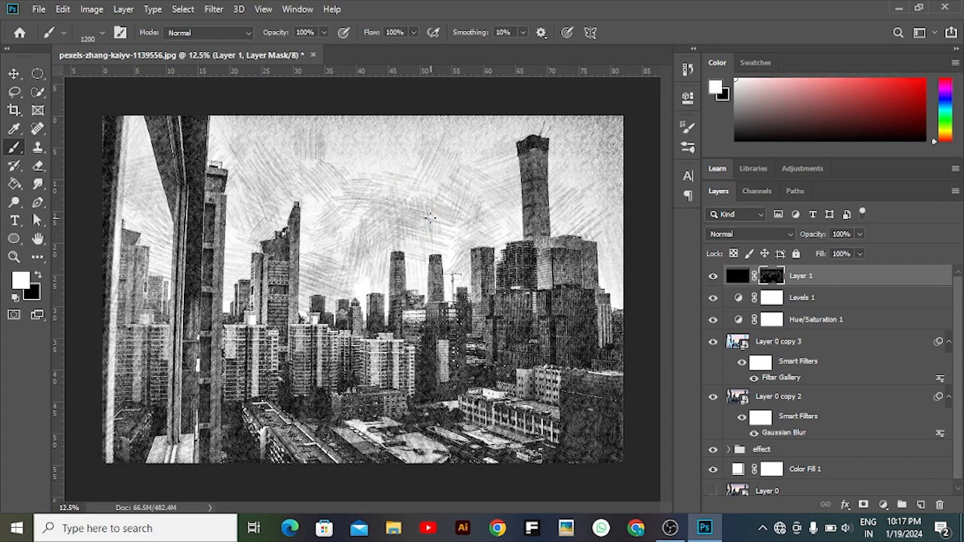
pyautogui.click(357, 189)
pyautogui.click(596, 163)
# Switch to the 1250 px sketch effect brush, enlarge it to 5000 px and add thin scratch lines over the sky.
pyautogui.rightClick(548, 213)
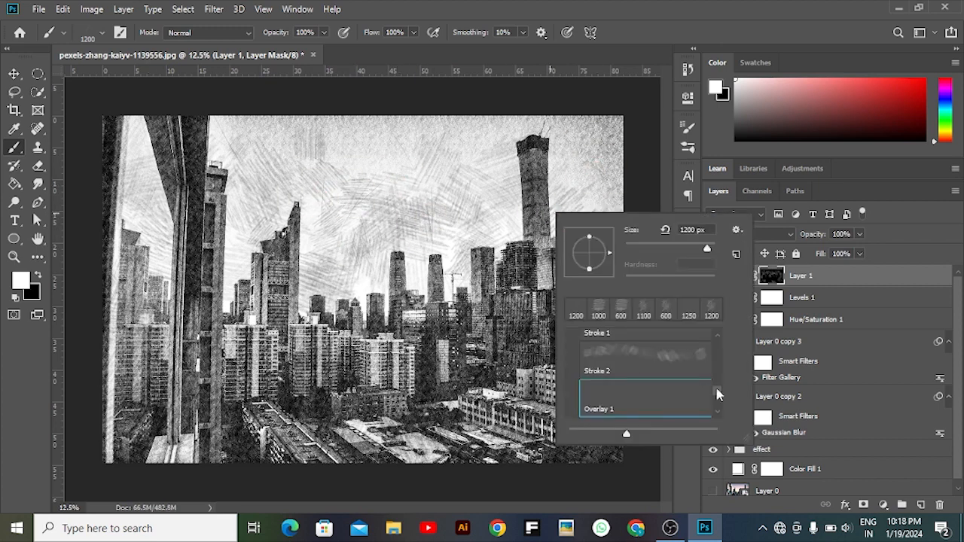
pyautogui.moveTo(717, 393); pyautogui.dragTo(717, 400)
pyautogui.doubleClick(663, 369)
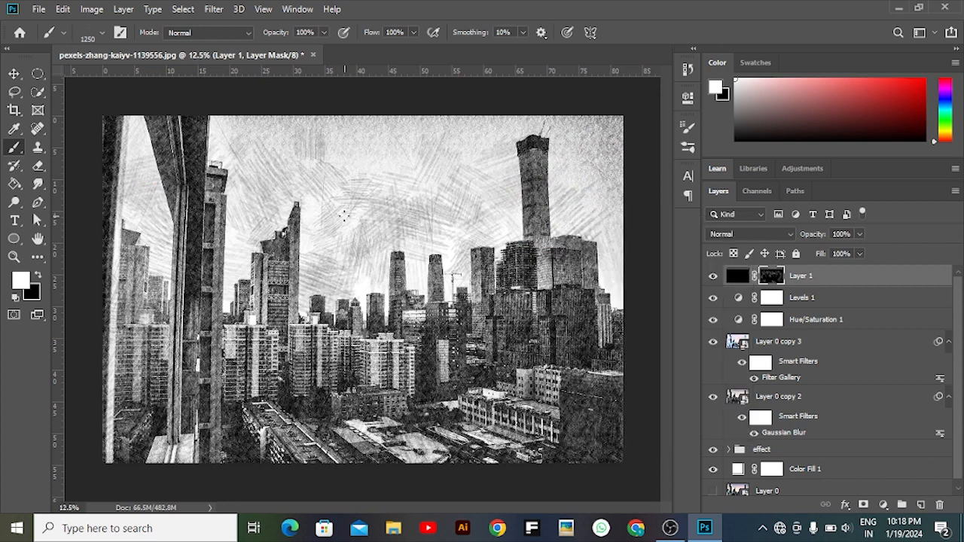
pyautogui.press(']')
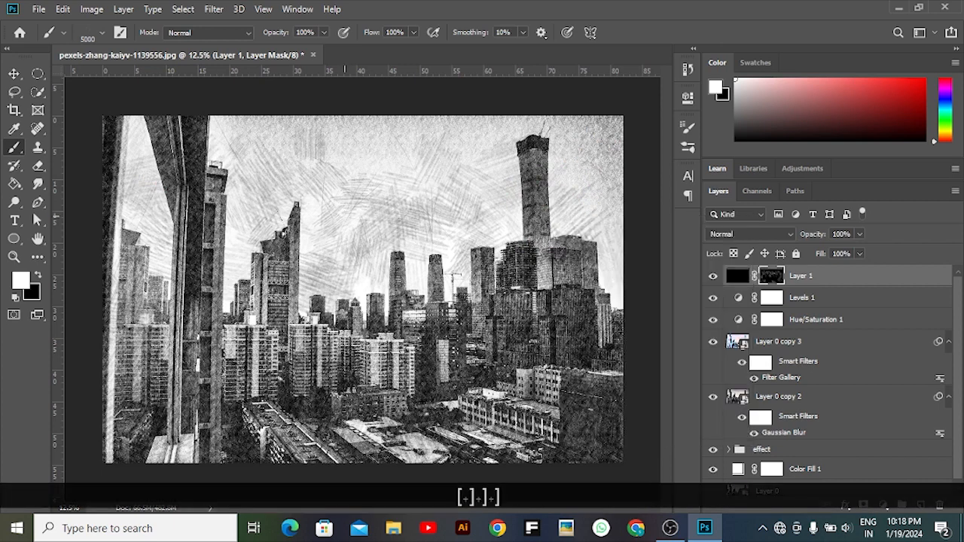
pyautogui.press(']')
pyautogui.press(']')
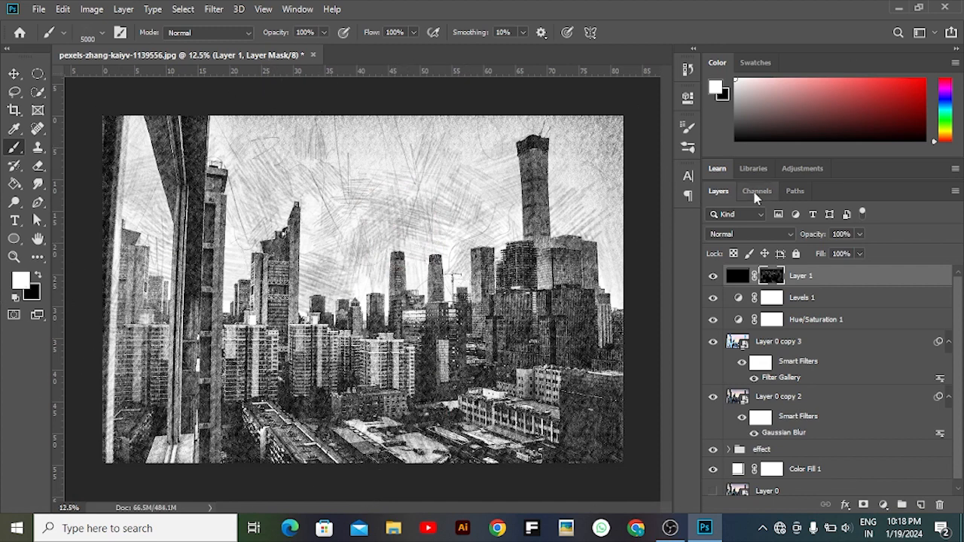
# Switch to the Move tool, collapse the colour panel and open Layer 0's smart object contents for editing.
pyautogui.press('v')
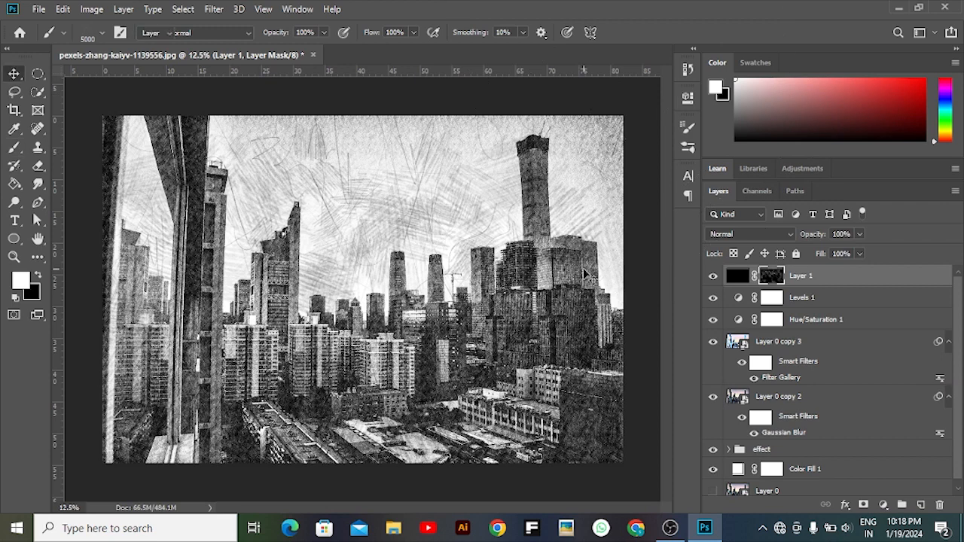
pyautogui.doubleClick(925, 66)
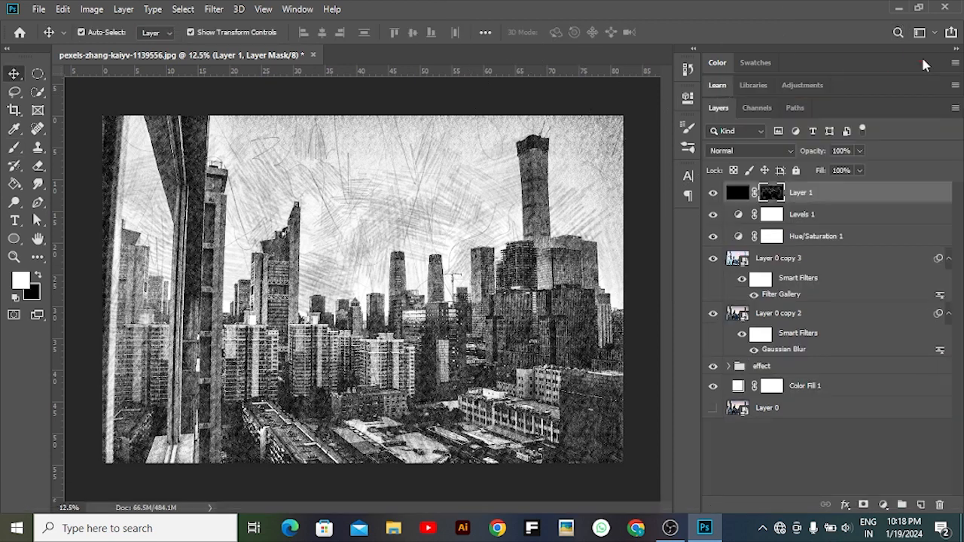
pyautogui.doubleClick(738, 408)
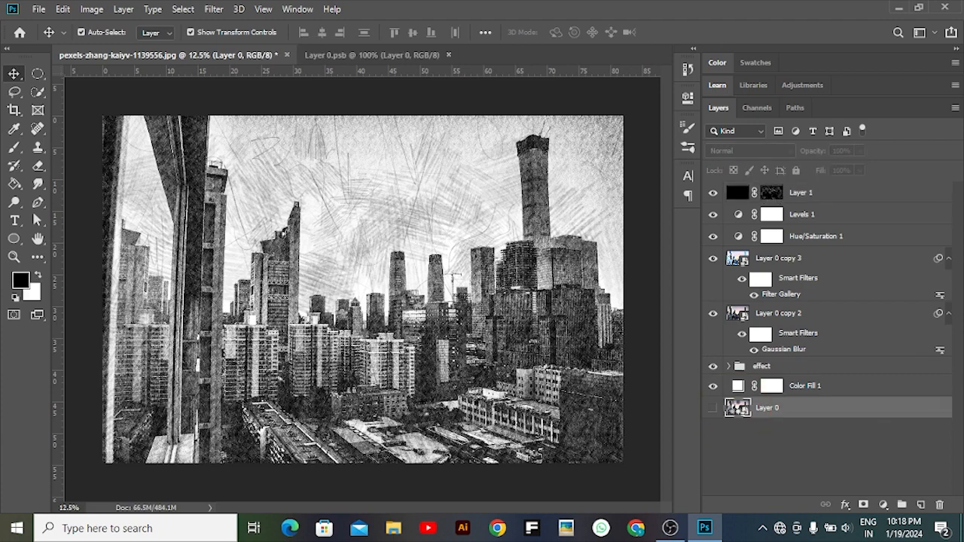
# Place the tree photo from the Downloads folder into the smart object and hide its original city layer.
pyautogui.click(393, 528)
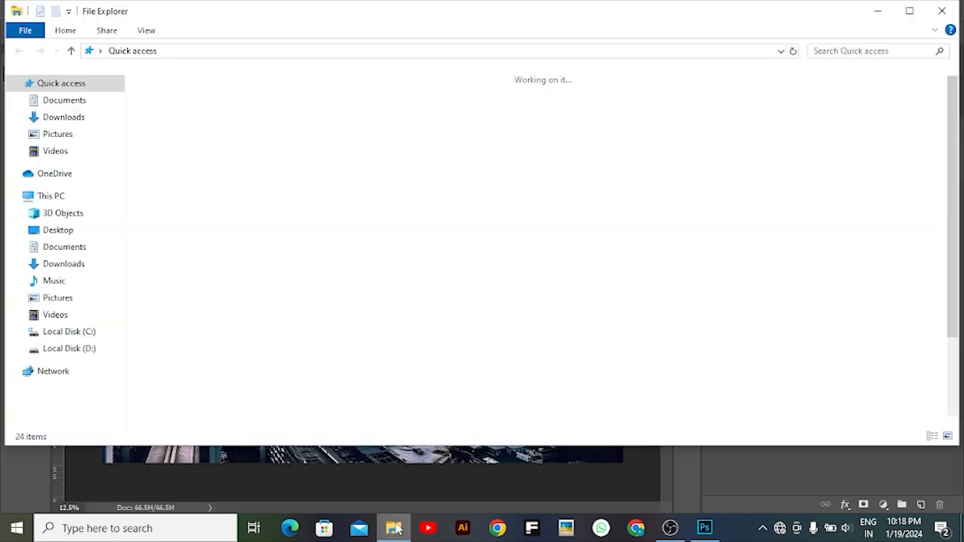
pyautogui.click(73, 122)
pyautogui.moveTo(174, 135); pyautogui.dragTo(385, 256)
pyautogui.click(713, 215)
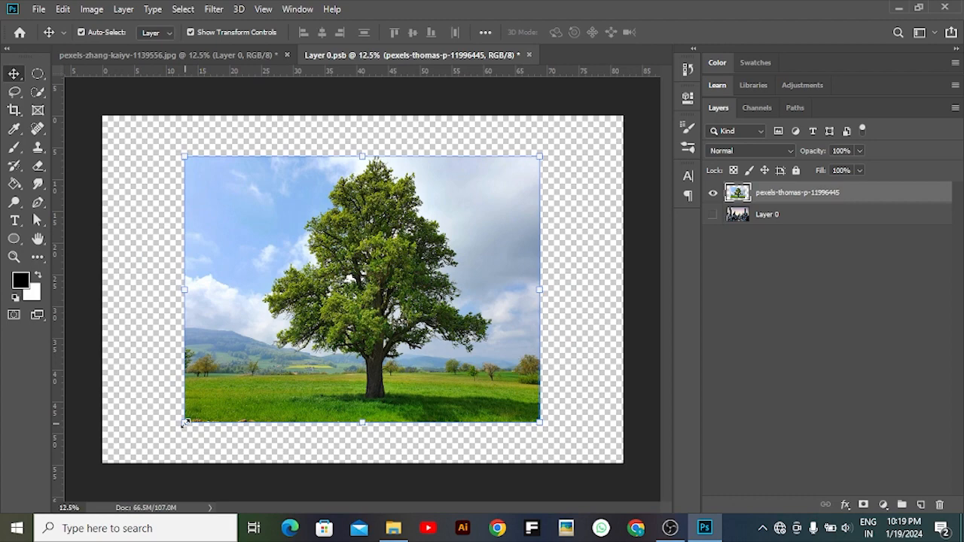
# Scale the tree photo to about 146% width and 130% height and position it to cover the whole canvas.
pyautogui.moveTo(185, 423); pyautogui.dragTo(70, 473)
pyautogui.moveTo(294, 351); pyautogui.dragTo(312, 314)
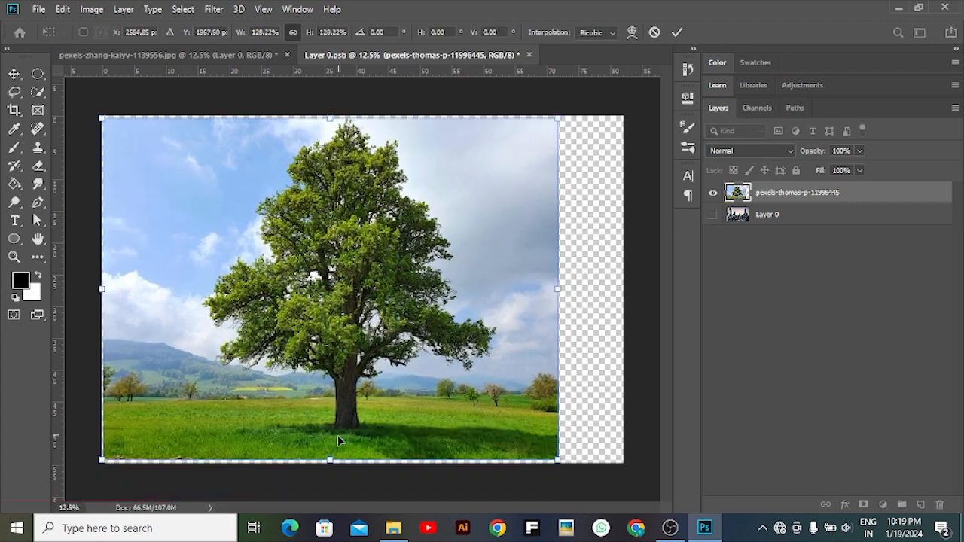
pyautogui.moveTo(330, 460); pyautogui.dragTo(330, 522)
pyautogui.moveTo(322, 296); pyautogui.dragTo(345, 265)
pyautogui.moveTo(354, 90); pyautogui.dragTo(354, 117)
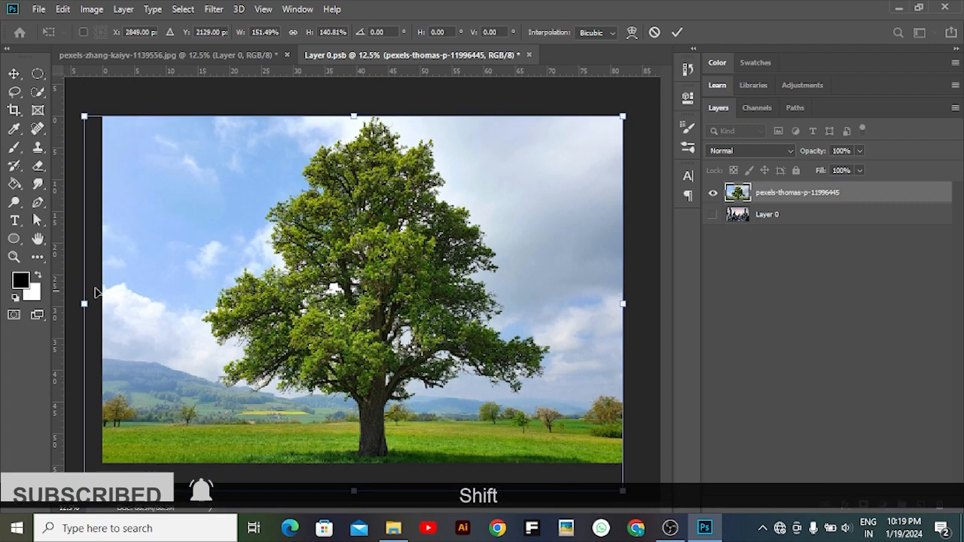
pyautogui.moveTo(85, 304); pyautogui.dragTo(103, 304)
pyautogui.moveTo(354, 352); pyautogui.dragTo(345, 324)
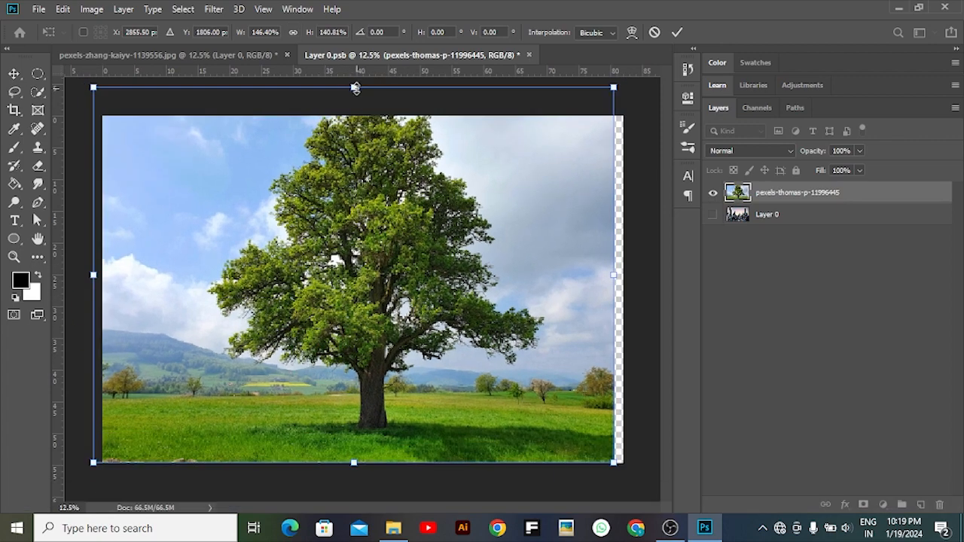
pyautogui.moveTo(356, 89); pyautogui.dragTo(356, 117)
pyautogui.moveTo(293, 212); pyautogui.dragTo(301, 211)
pyautogui.press('Return')
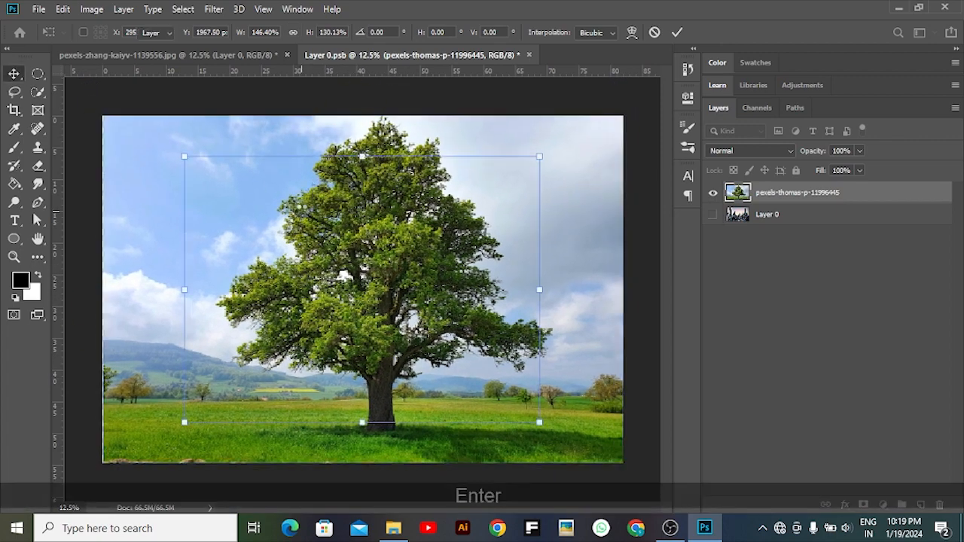
# Save the edited smart object contents and return to the main sketch-effect document.
pyautogui.hotkey('ctrl', 's')
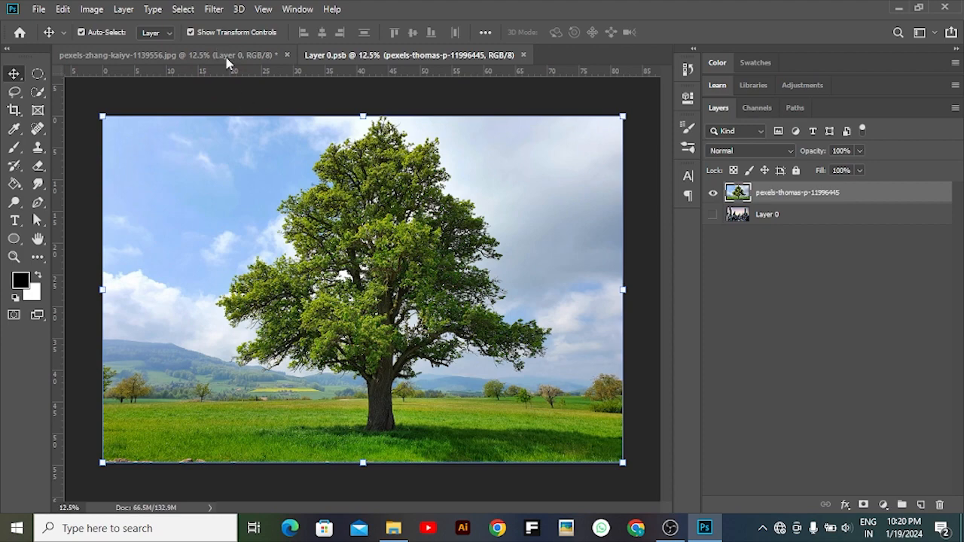
pyautogui.hotkey('ctrl', 'Tab')
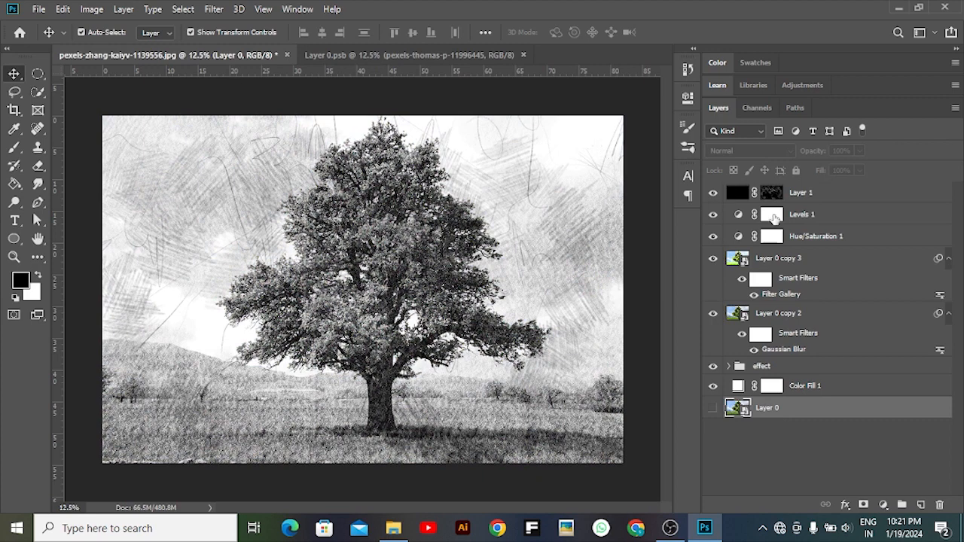
# Paint white Stroke 2 brush hatching at 600 px on Layer 1's mask over the bare sky areas around the tree.
pyautogui.click(772, 193)
pyautogui.press('x')
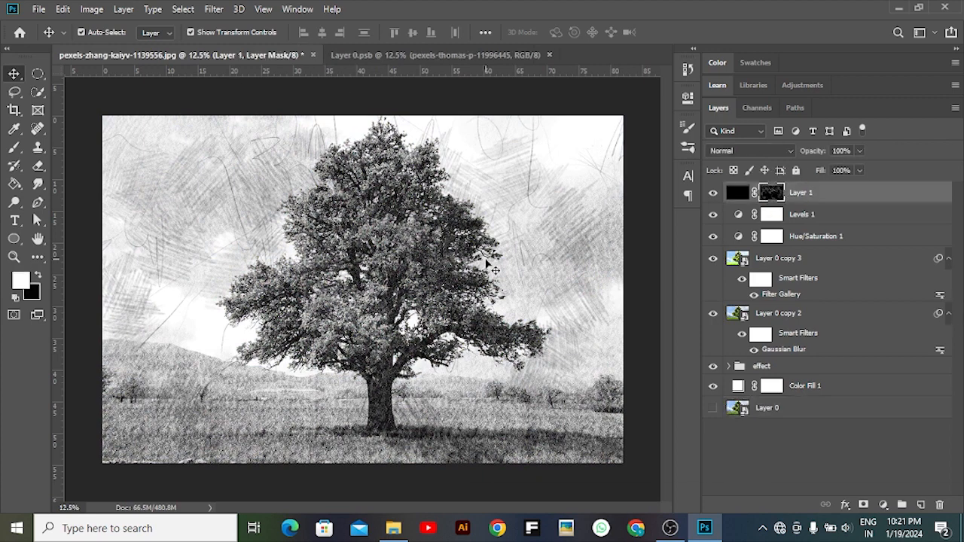
pyautogui.press('b')
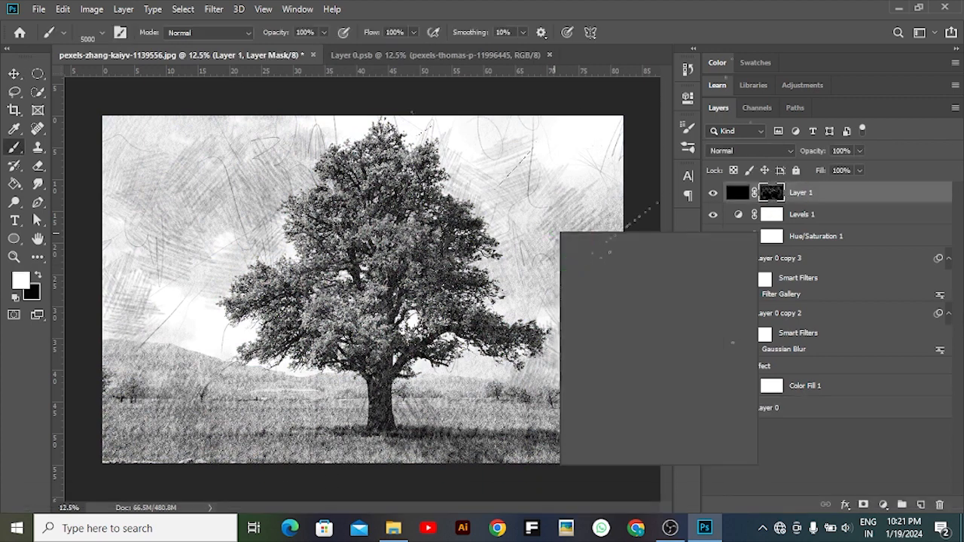
pyautogui.scroll(2, 721, 413)
pyautogui.click(654, 376)
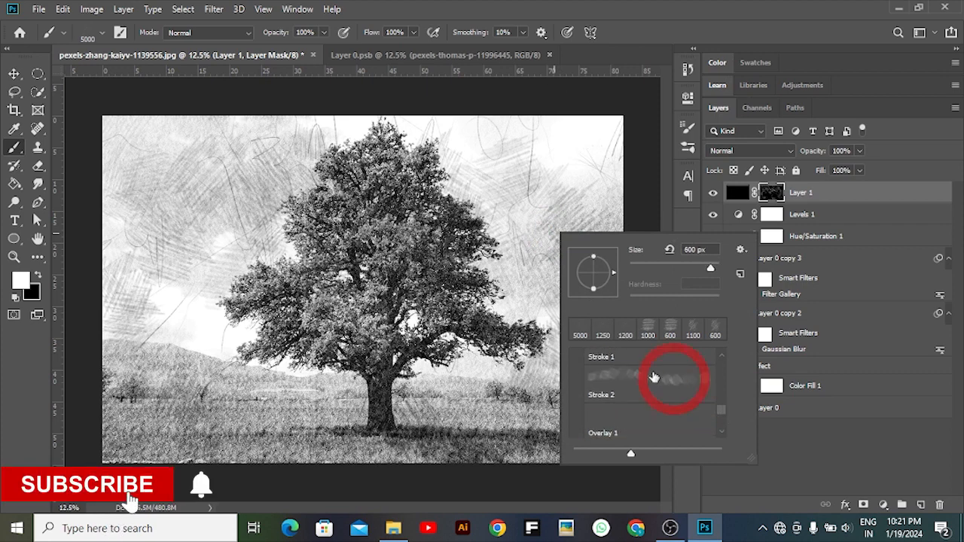
pyautogui.click(653, 376)
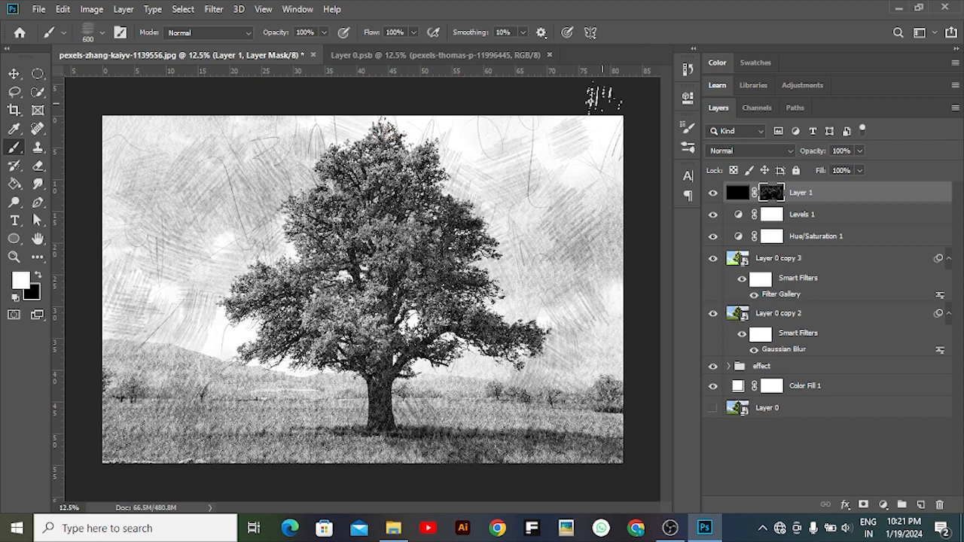
pyautogui.click(577, 146)
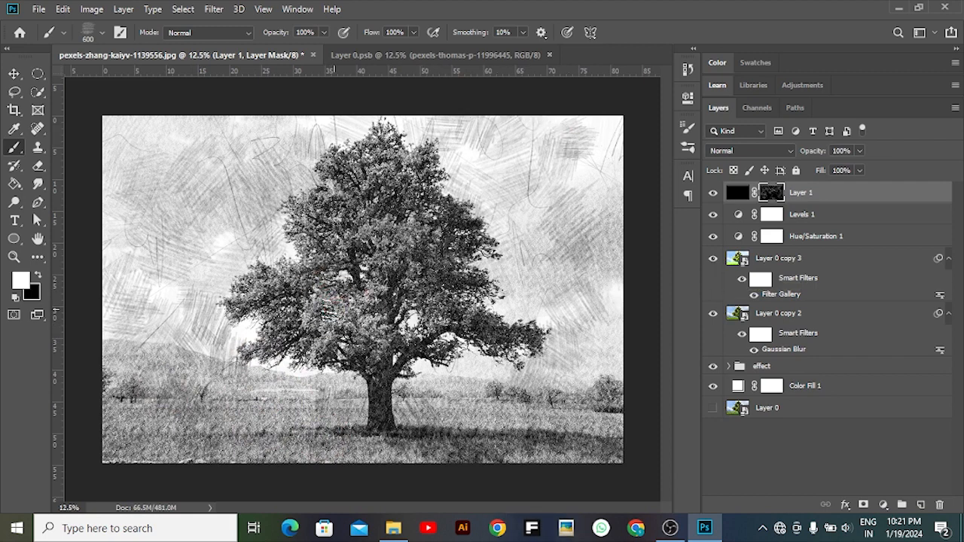
pyautogui.press('v')
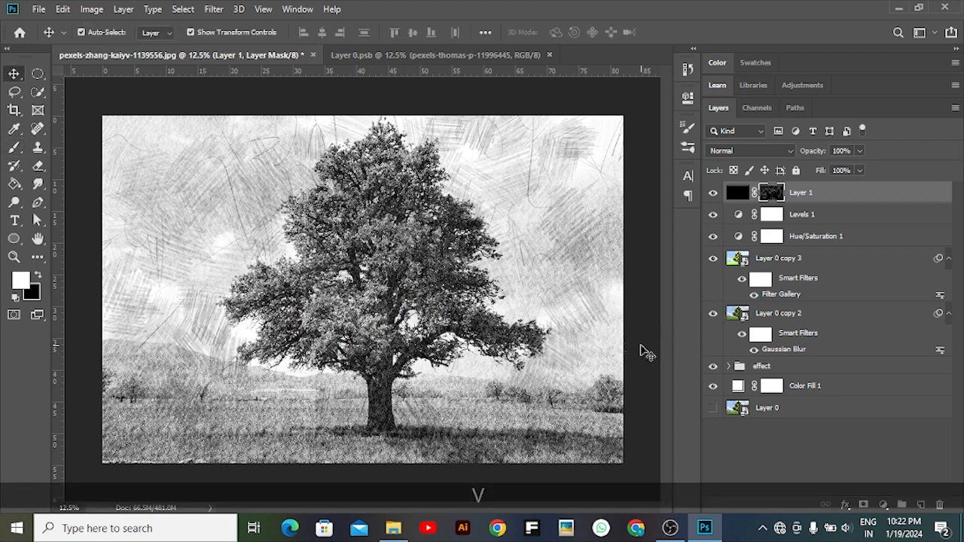